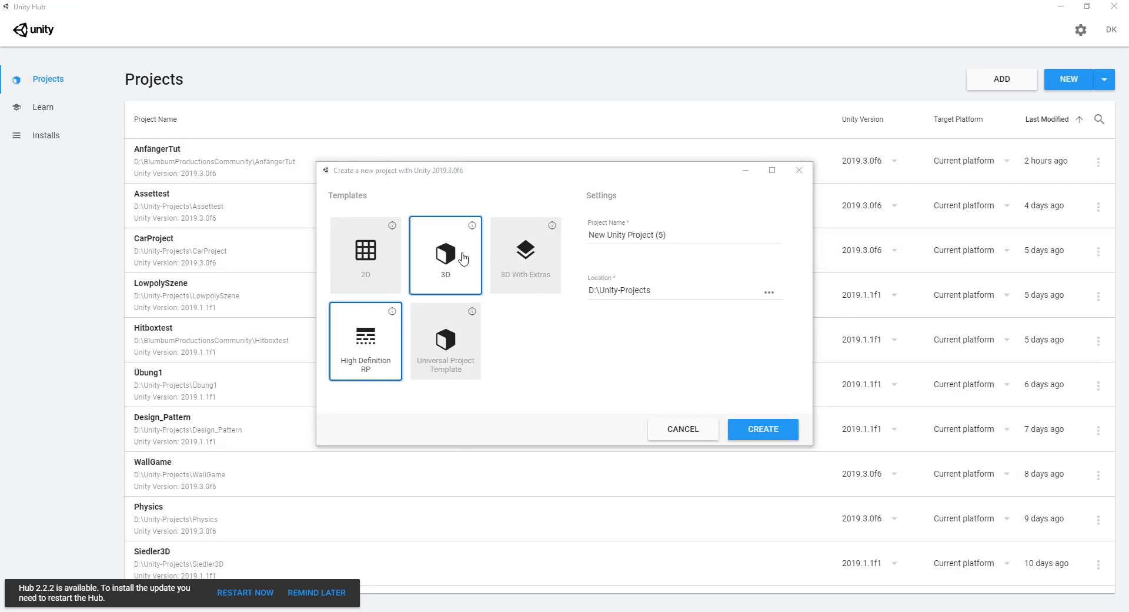
Step: Select the 3D template tile for the new Unity 2019.3.0f6 project in D:\Unity-Projects
{"action": "left_click", "coordinate": [454, 231]}
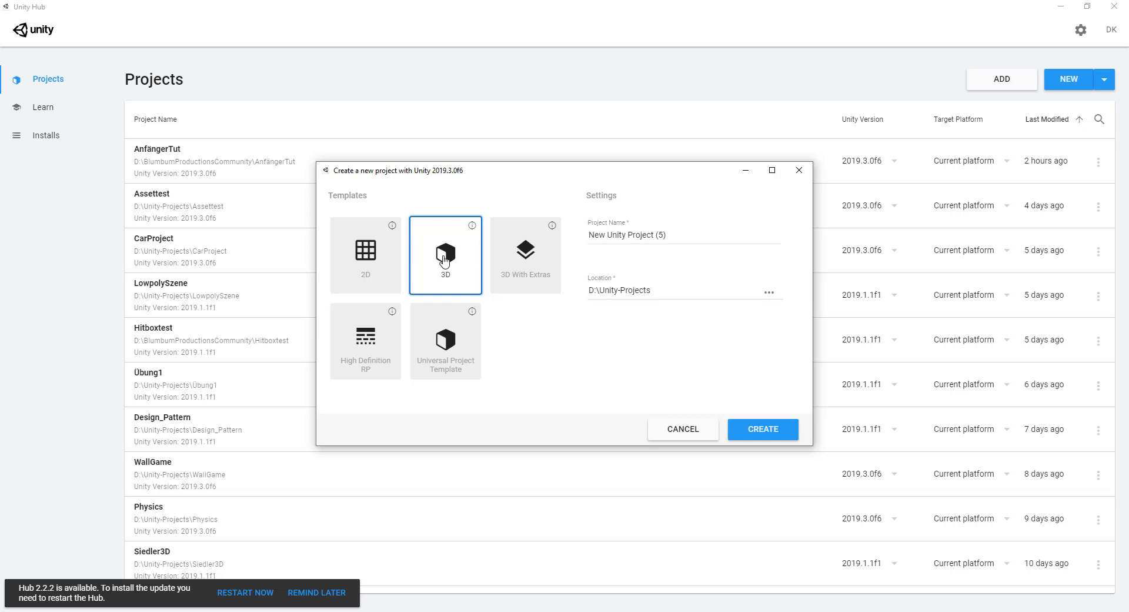
Step: Compare the High Definition RP, 3D and Universal templates, ending on Universal Project Template
{"action": "left_click", "coordinate": [369, 340]}
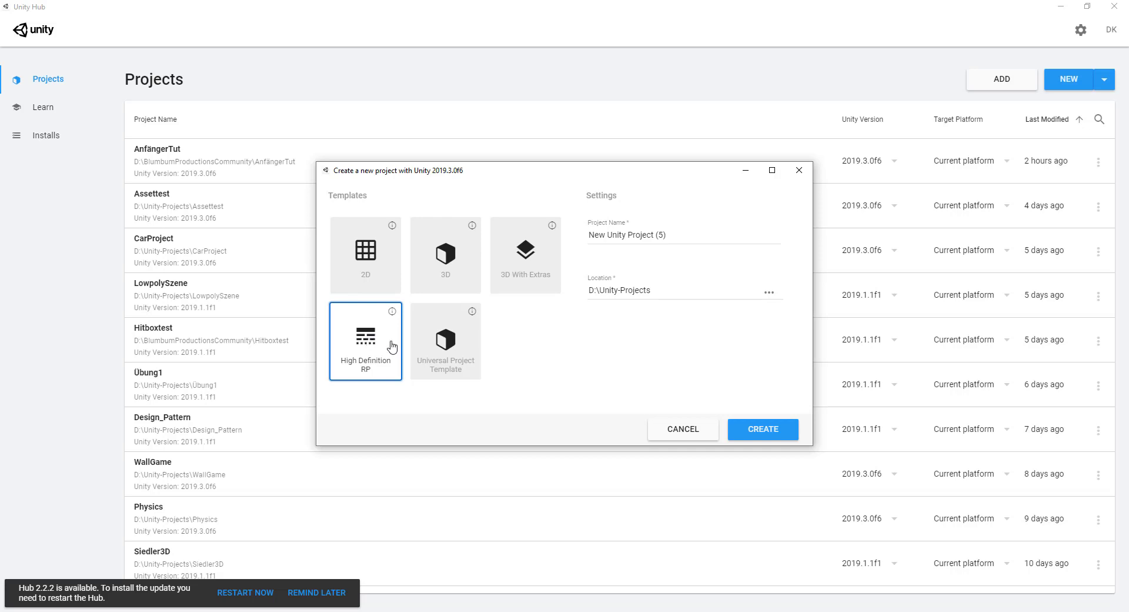
{"action": "left_click", "coordinate": [441, 367]}
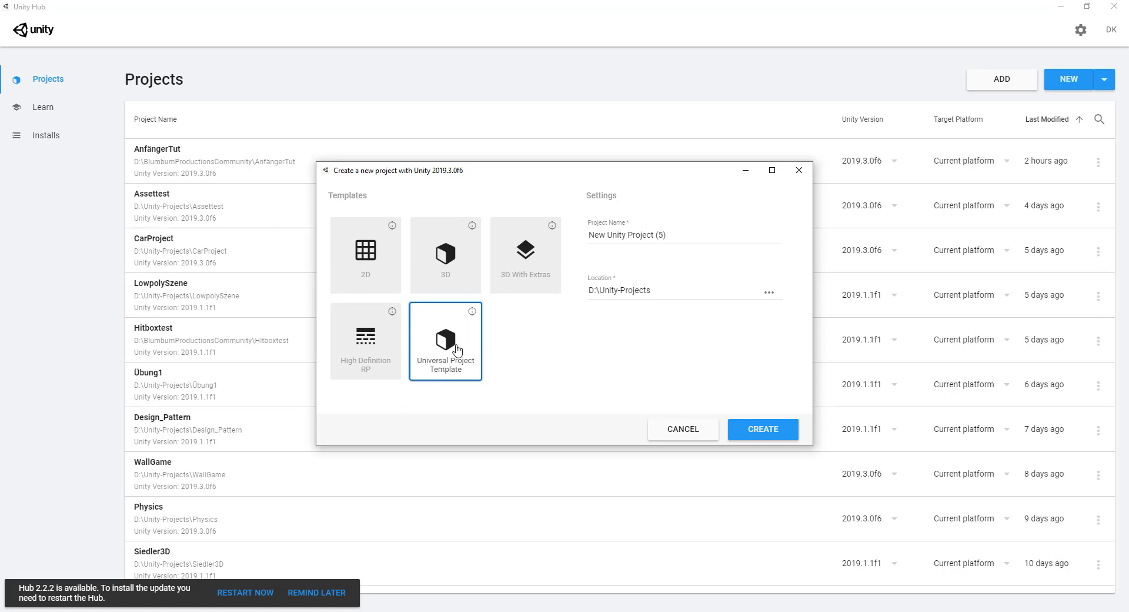
{"action": "left_click", "coordinate": [393, 342]}
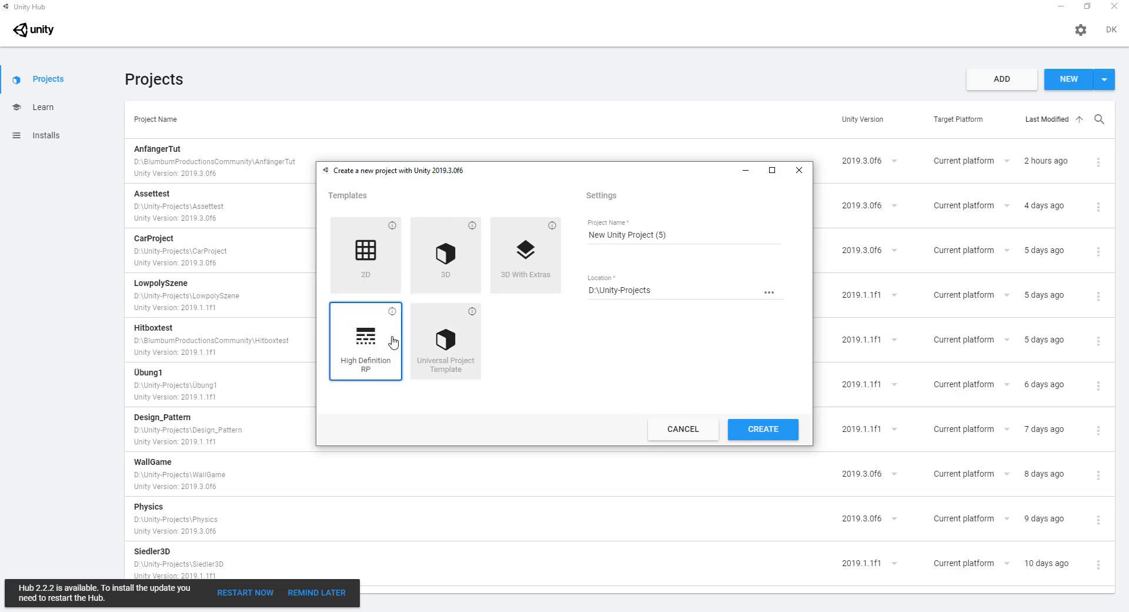
{"action": "left_click", "coordinate": [424, 347]}
{"action": "left_click", "coordinate": [456, 262]}
{"action": "left_click", "coordinate": [365, 339]}
{"action": "left_click", "coordinate": [442, 354]}
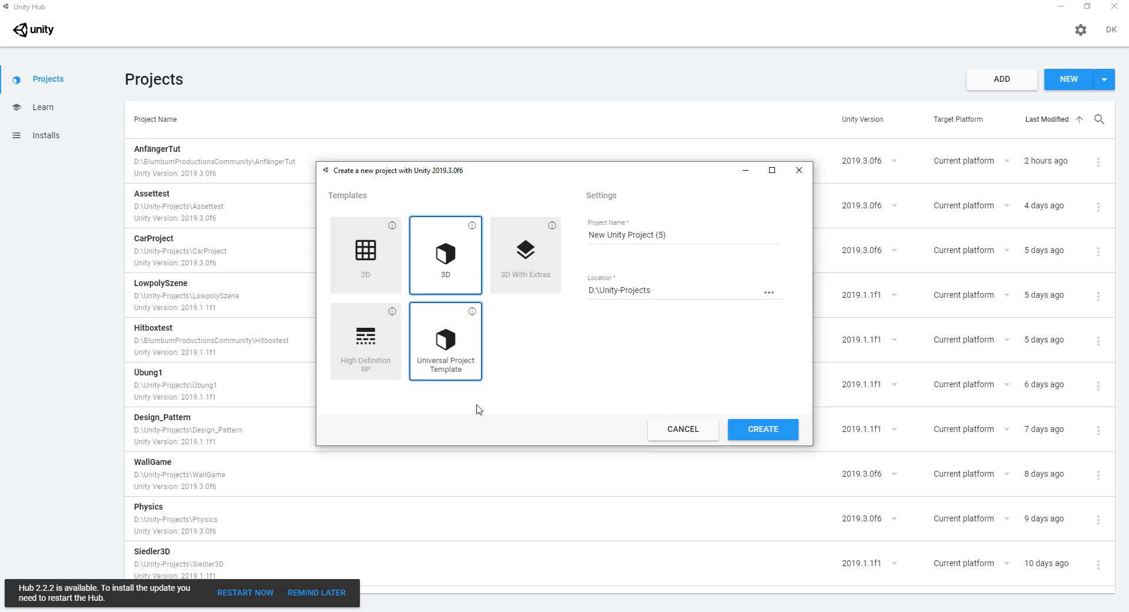
{"action": "left_click", "coordinate": [444, 351]}
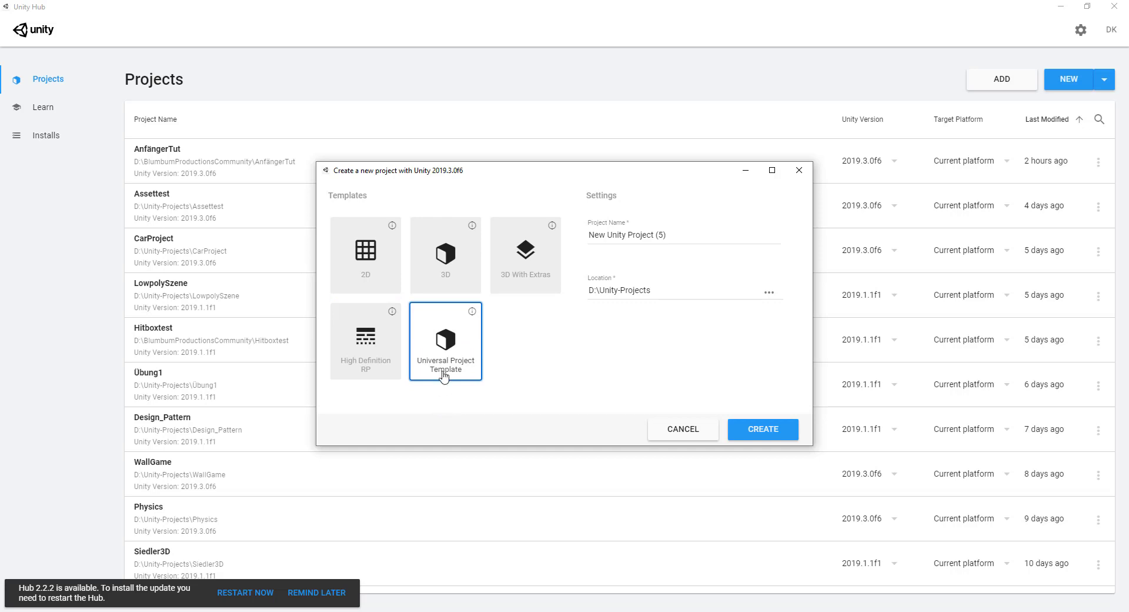
Step: Replace the default project name with URPTest and create the project
{"action": "left_click_drag", "start_coordinate": [669, 235], "coordinate": [581, 226]}
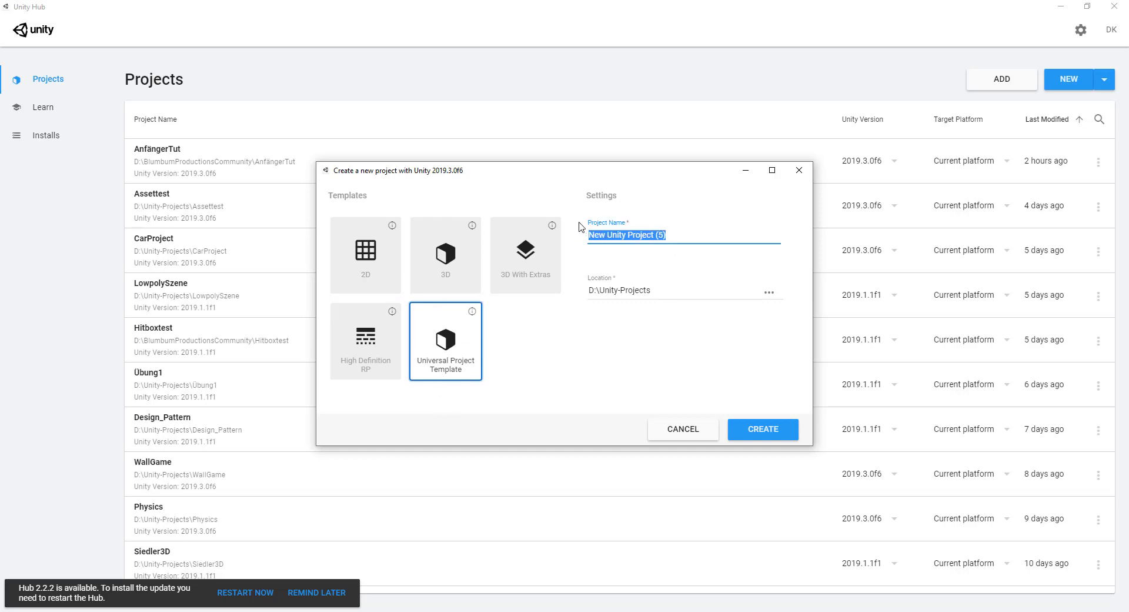
{"action": "type", "text": "U"}
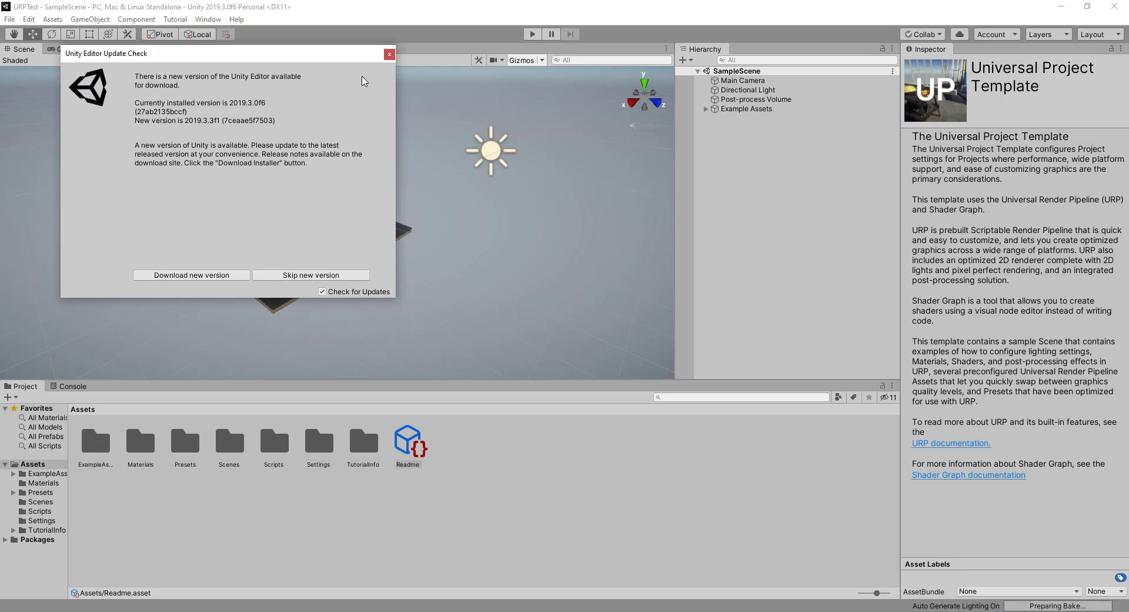
Step: Dismiss the Update Check notice, then pan and zoom around the URP sample room
{"action": "left_click", "coordinate": [390, 54]}
{"action": "middle_click_drag", "start_coordinate": [351, 319], "coordinate": [414, 274]}
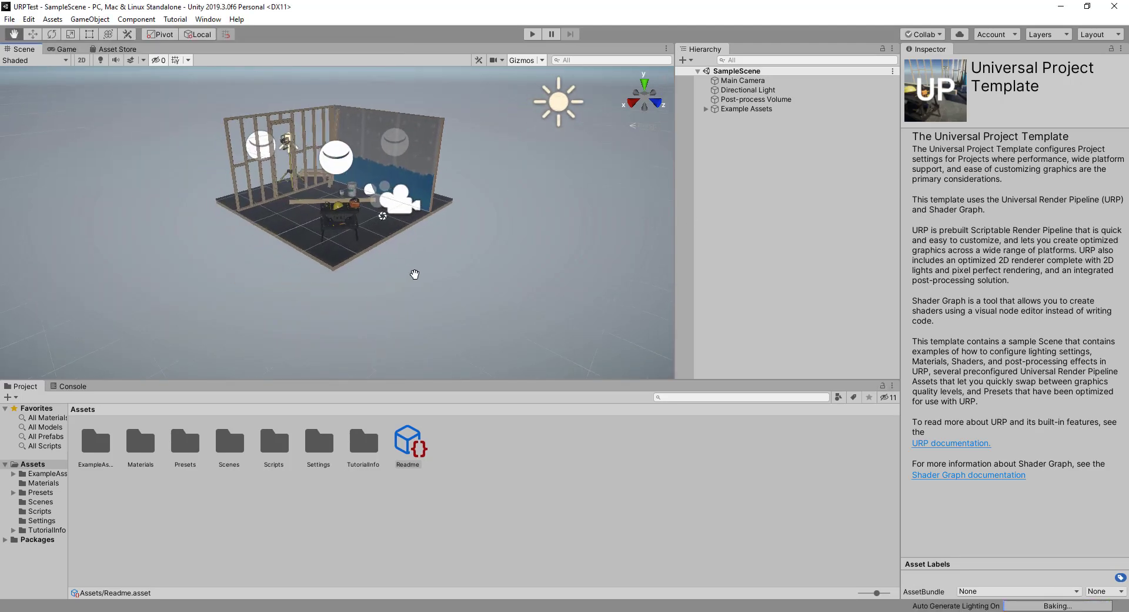
{"action": "scroll", "coordinate": [399, 264], "scroll_direction": "up", "scroll_amount": 2}
{"action": "scroll", "coordinate": [389, 262], "scroll_direction": "up", "scroll_amount": 3}
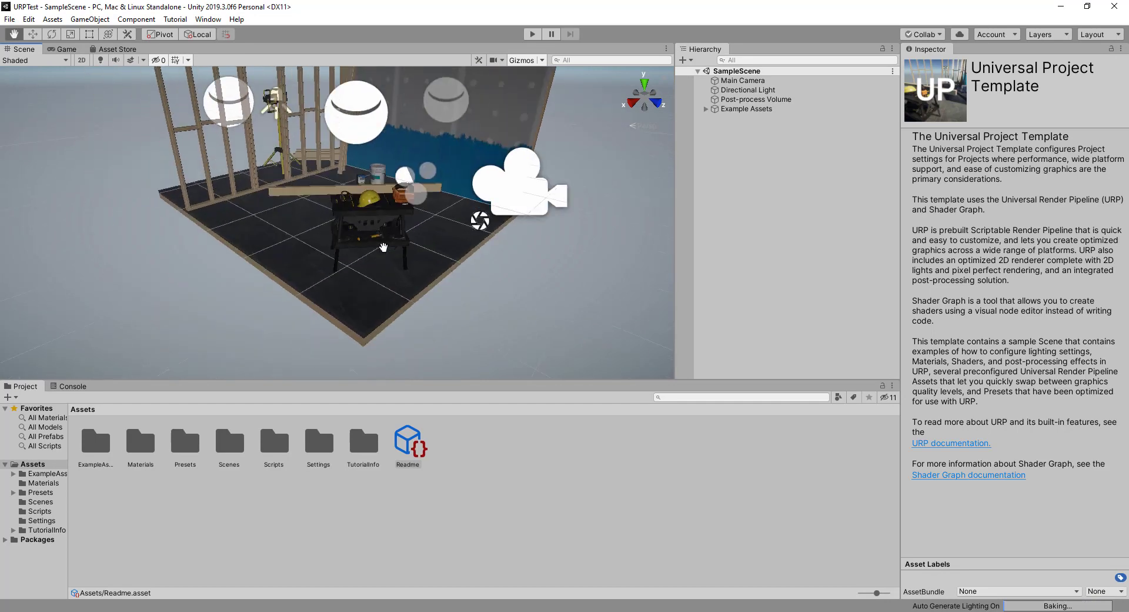
{"action": "scroll", "coordinate": [383, 247], "scroll_direction": "down", "scroll_amount": 3}
{"action": "scroll", "coordinate": [383, 247], "scroll_direction": "down", "scroll_amount": 2}
{"action": "scroll", "coordinate": [383, 247], "scroll_direction": "down", "scroll_amount": 1}
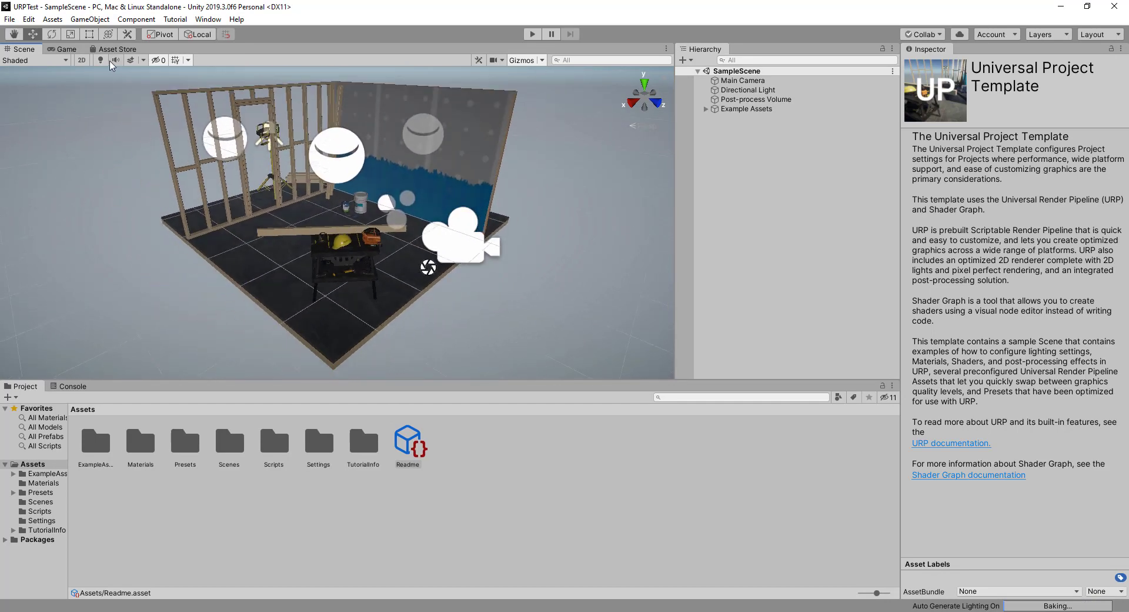
Step: Turn off scene lighting and fly around the workbench props, ending on the whole room
{"action": "left_click", "coordinate": [101, 60]}
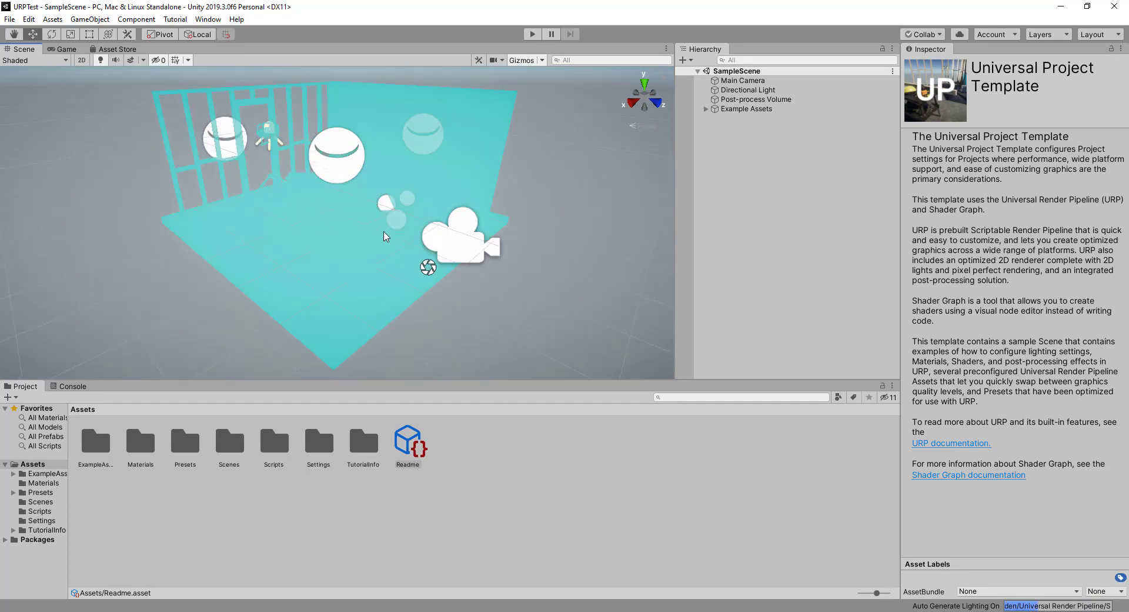
{"action": "mouse_move", "coordinate": [382, 211]}
{"action": "middle_mouse_down"}
{"action": "mouse_move", "coordinate": [419, 192]}
{"action": "mouse_move", "coordinate": [448, 204]}
{"action": "mouse_move", "coordinate": [363, 181]}
{"action": "middle_mouse_up"}
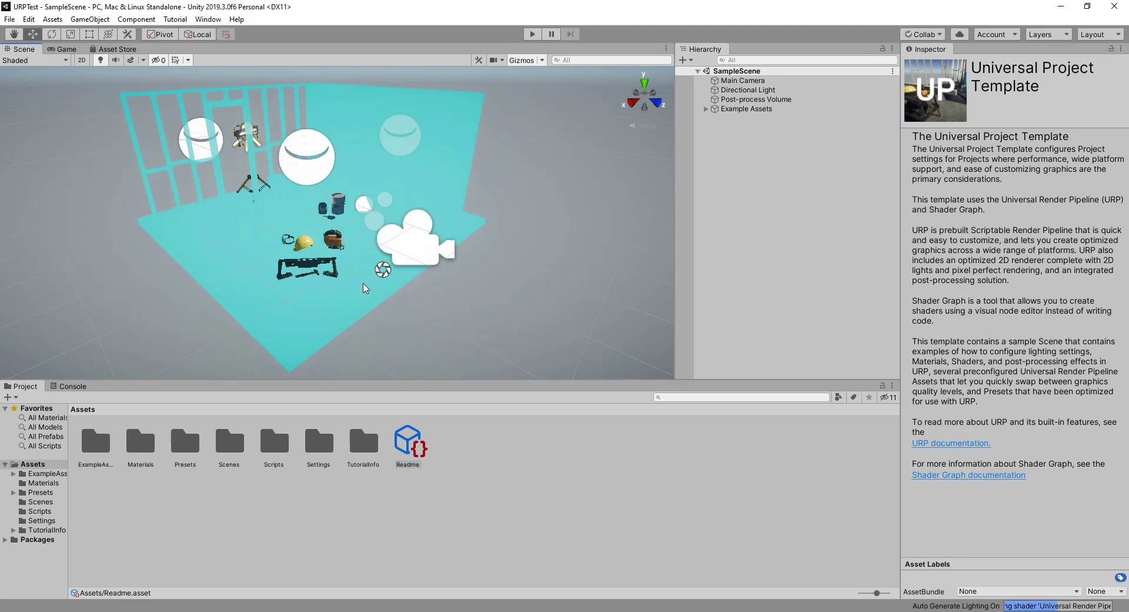
{"action": "middle_click_drag", "start_coordinate": [363, 288], "coordinate": [415, 301]}
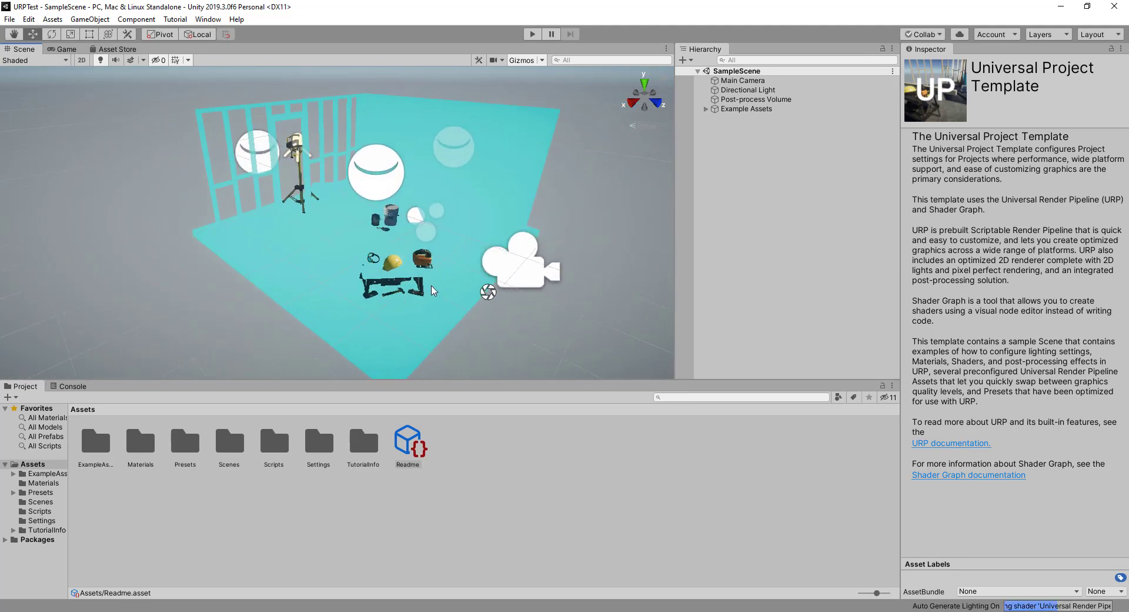
{"action": "right_click_drag", "start_coordinate": [433, 290], "coordinate": [603, 265]}
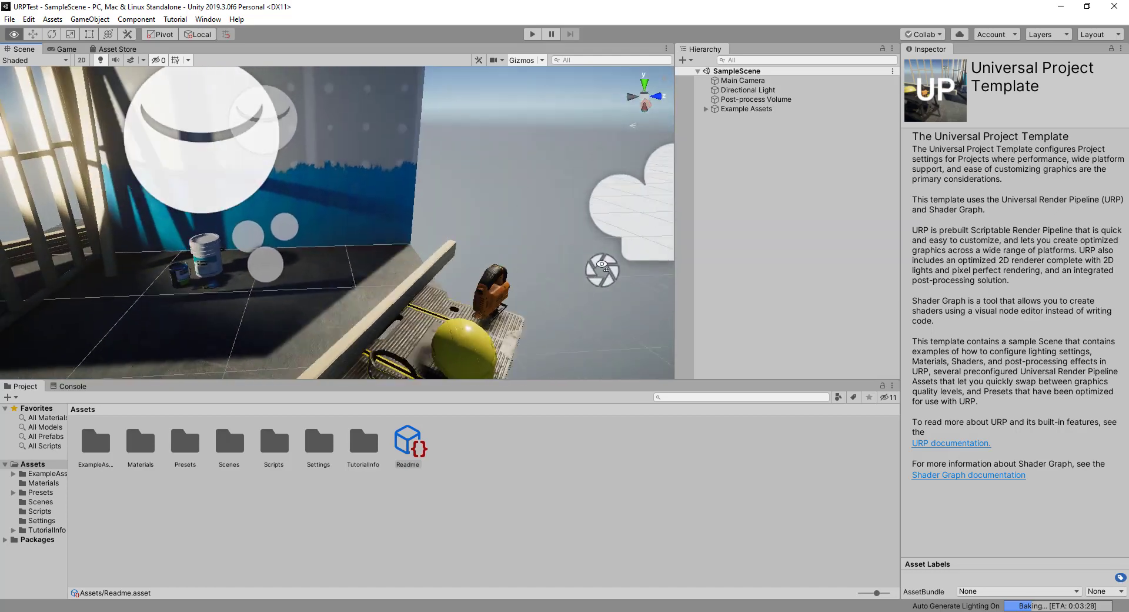
{"action": "mouse_move", "coordinate": [603, 264]}
{"action": "right_mouse_down"}
{"action": "mouse_move", "coordinate": [456, 264]}
{"action": "mouse_move", "coordinate": [421, 236]}
{"action": "right_mouse_up"}
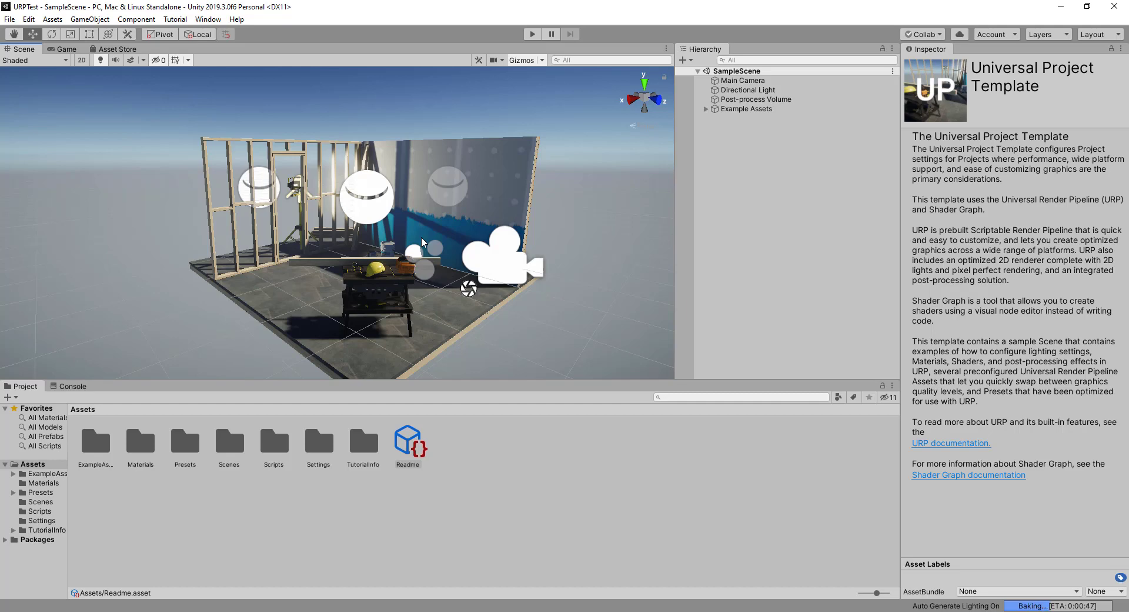
{"action": "mouse_move", "coordinate": [421, 237]}
{"action": "right_mouse_down"}
{"action": "mouse_move", "coordinate": [434, 186]}
{"action": "mouse_move", "coordinate": [533, 243]}
{"action": "mouse_move", "coordinate": [425, 177]}
{"action": "right_mouse_up"}
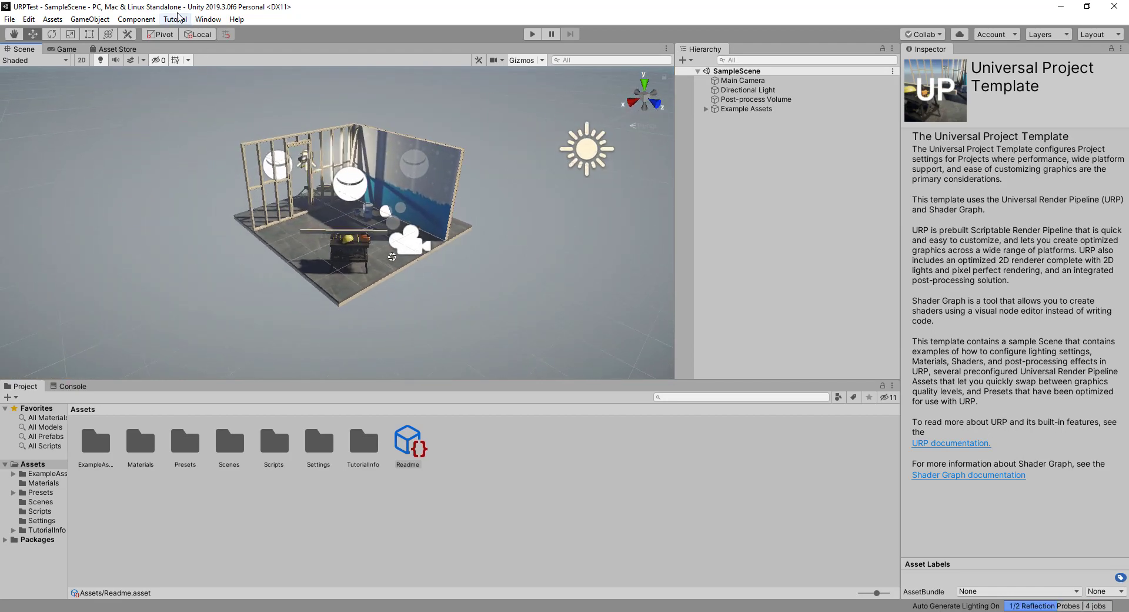
Step: Open Window > Analysis > Profiler and enter Play mode to record CPU usage
{"action": "left_click", "coordinate": [215, 21]}
{"action": "mouse_move", "coordinate": [254, 156]}
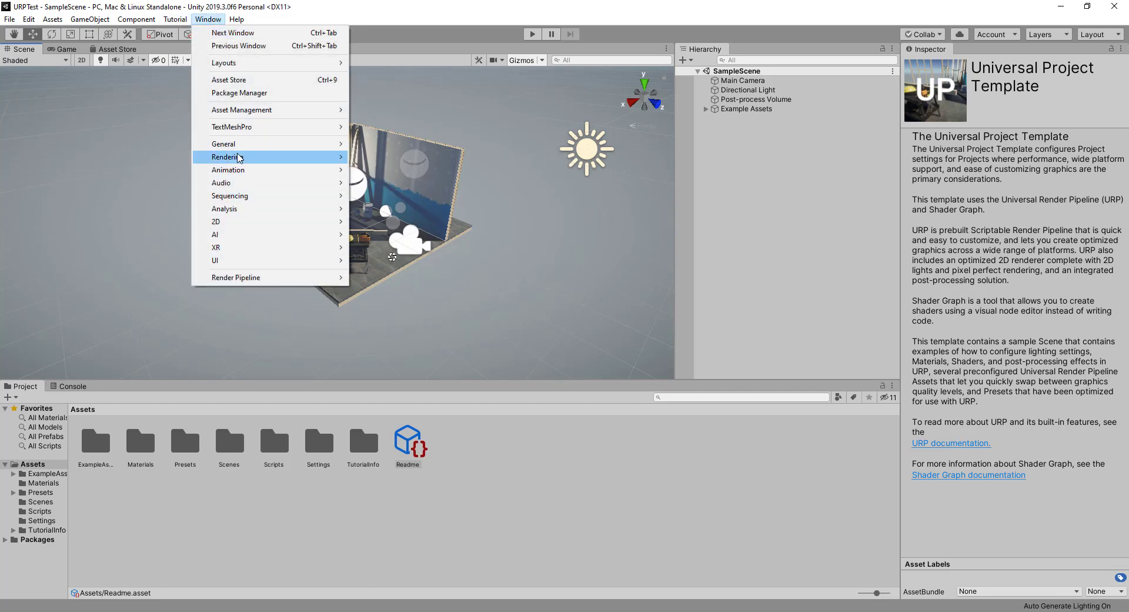
{"action": "mouse_move", "coordinate": [246, 209]}
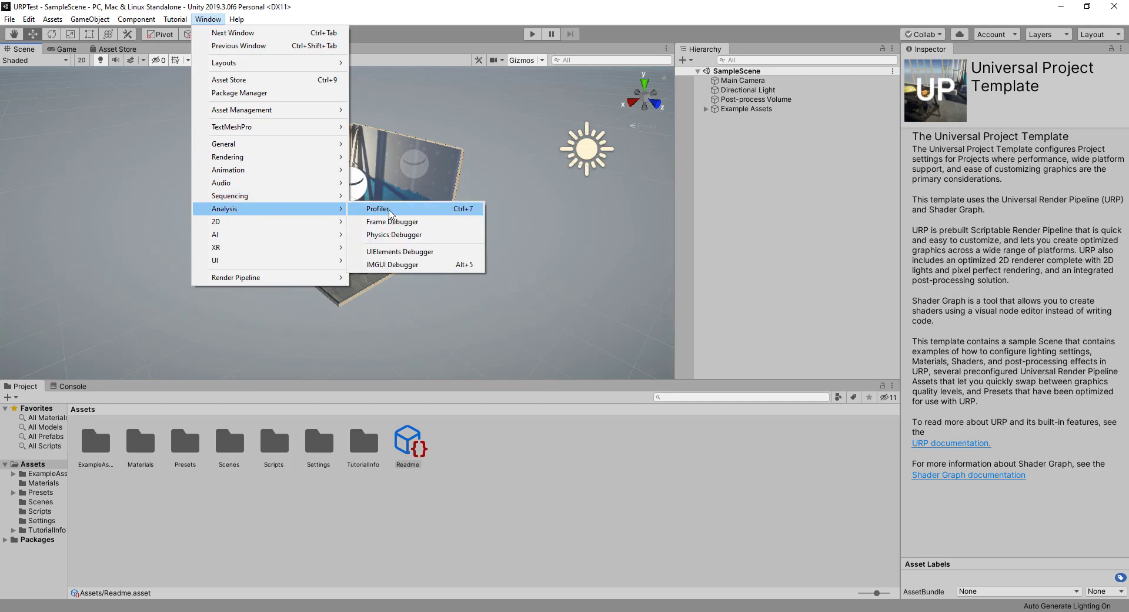
{"action": "left_click", "coordinate": [389, 210]}
{"action": "left_click", "coordinate": [536, 35]}
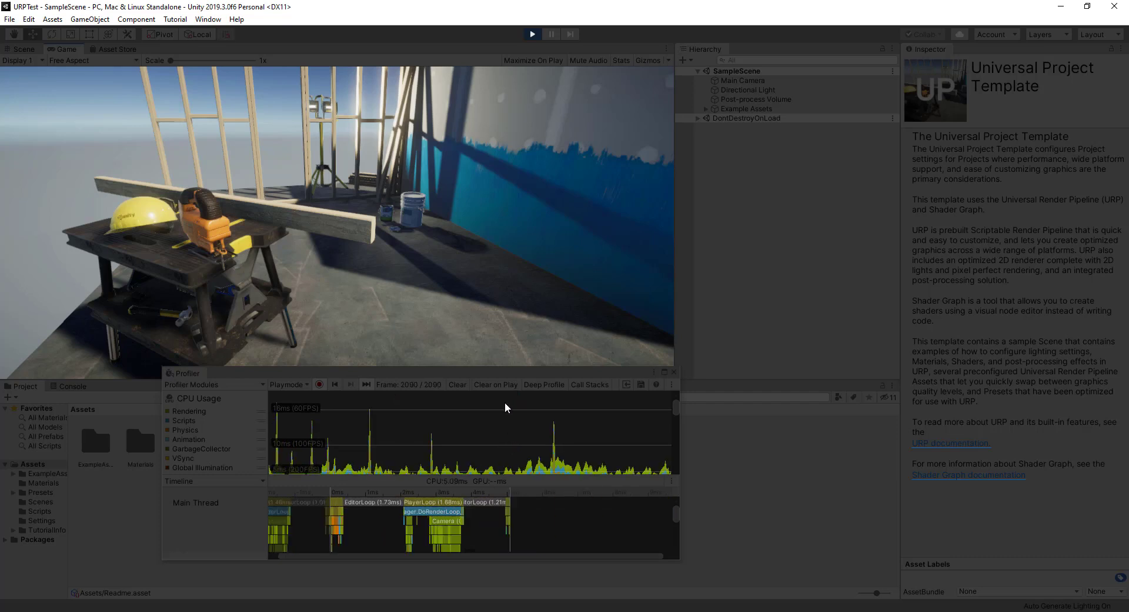
Step: Stop Play mode, then close the Profiler after the HDRPTest run
{"action": "left_click", "coordinate": [533, 34]}
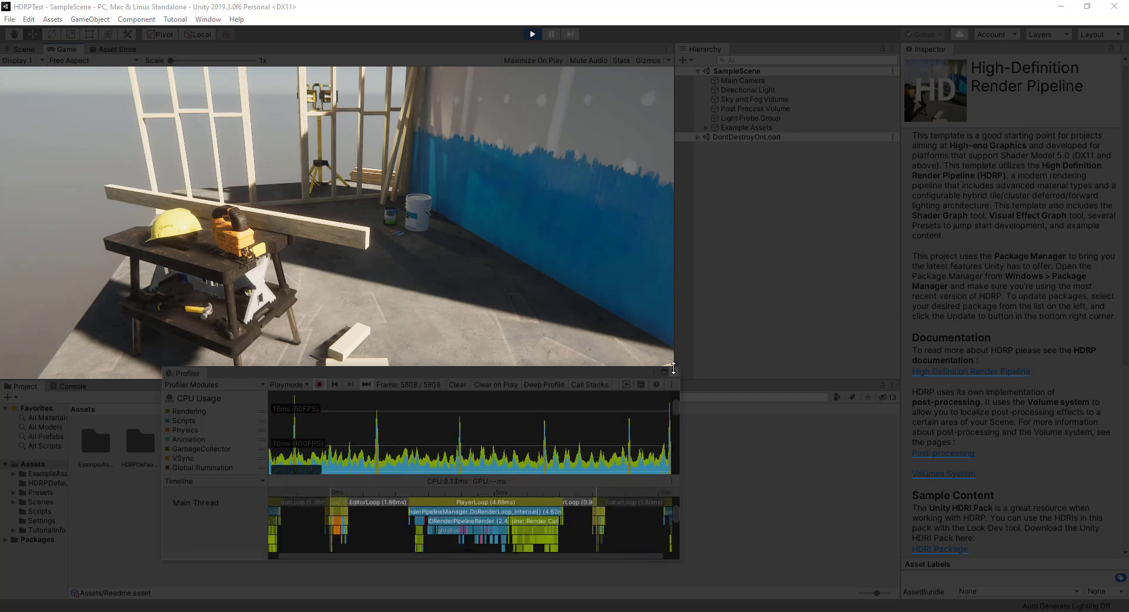
{"action": "left_click", "coordinate": [675, 372]}
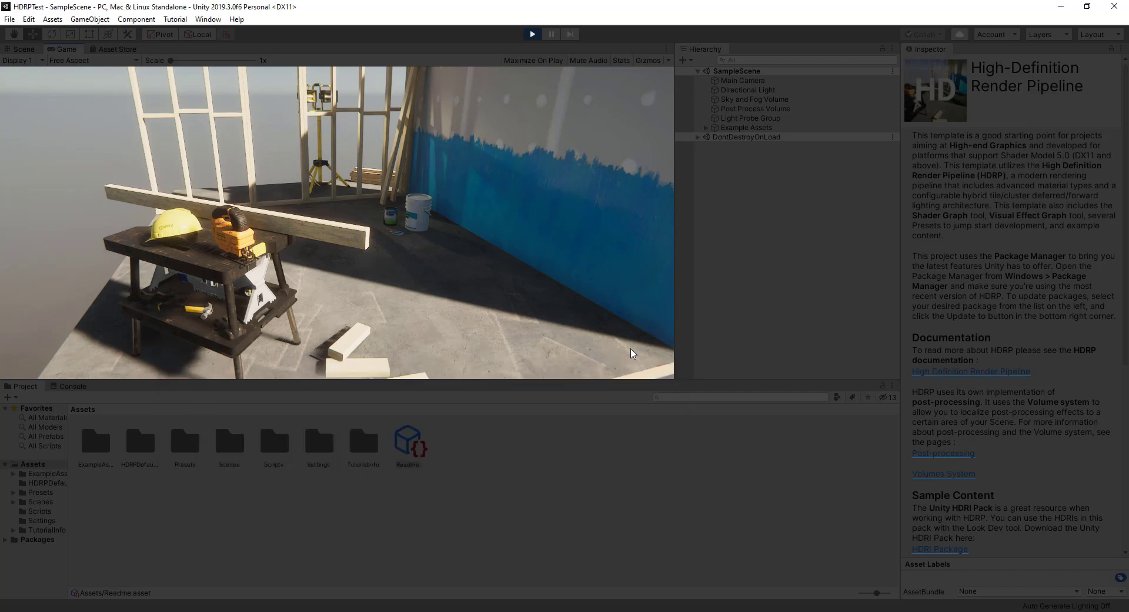
Step: Stop Play mode and zoom and pan toward the HDRP room's workbench
{"action": "left_click", "coordinate": [533, 33]}
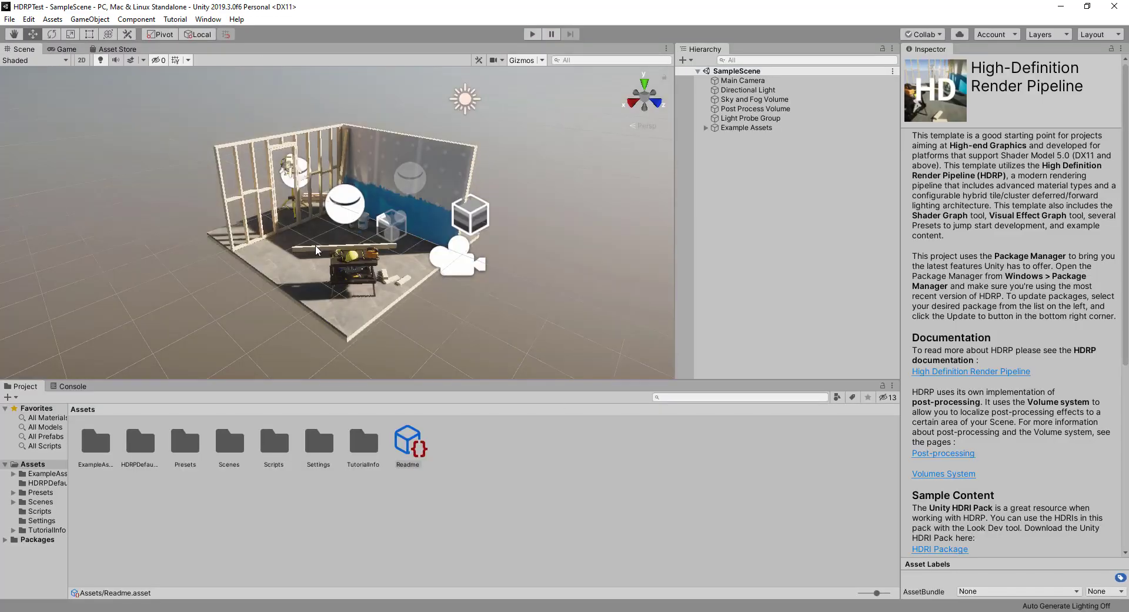
{"action": "scroll", "coordinate": [317, 250], "scroll_direction": "up", "scroll_amount": 5}
{"action": "mouse_move", "coordinate": [353, 271]}
{"action": "middle_mouse_down"}
{"action": "mouse_move", "coordinate": [393, 292]}
{"action": "mouse_move", "coordinate": [446, 237]}
{"action": "mouse_move", "coordinate": [394, 280]}
{"action": "middle_mouse_up"}
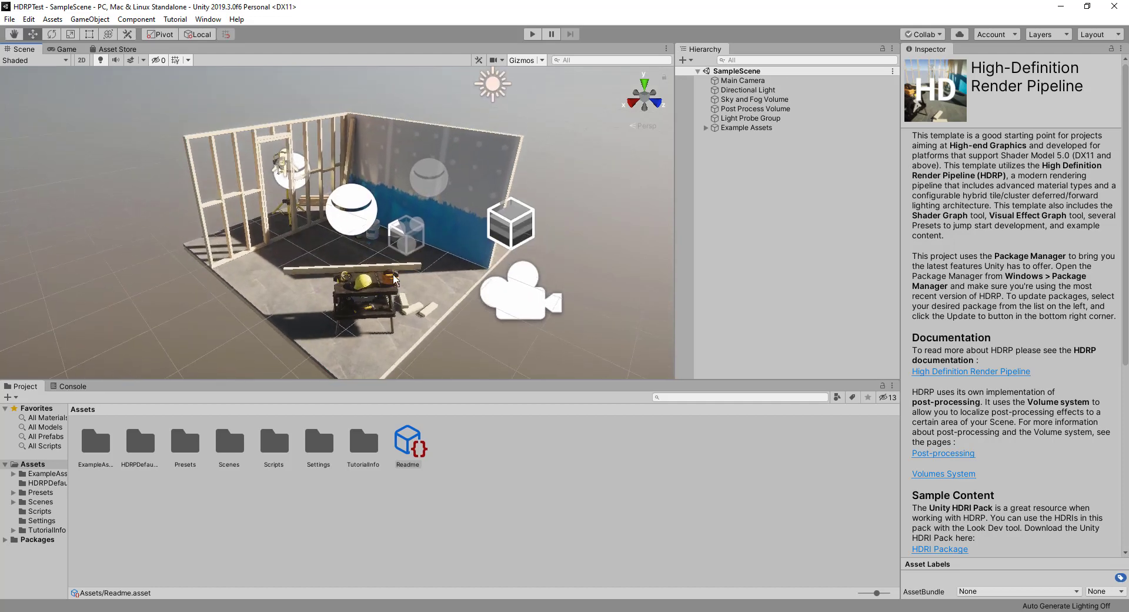
{"action": "right_click_drag", "start_coordinate": [409, 212], "coordinate": [404, 237], "text": "alt"}
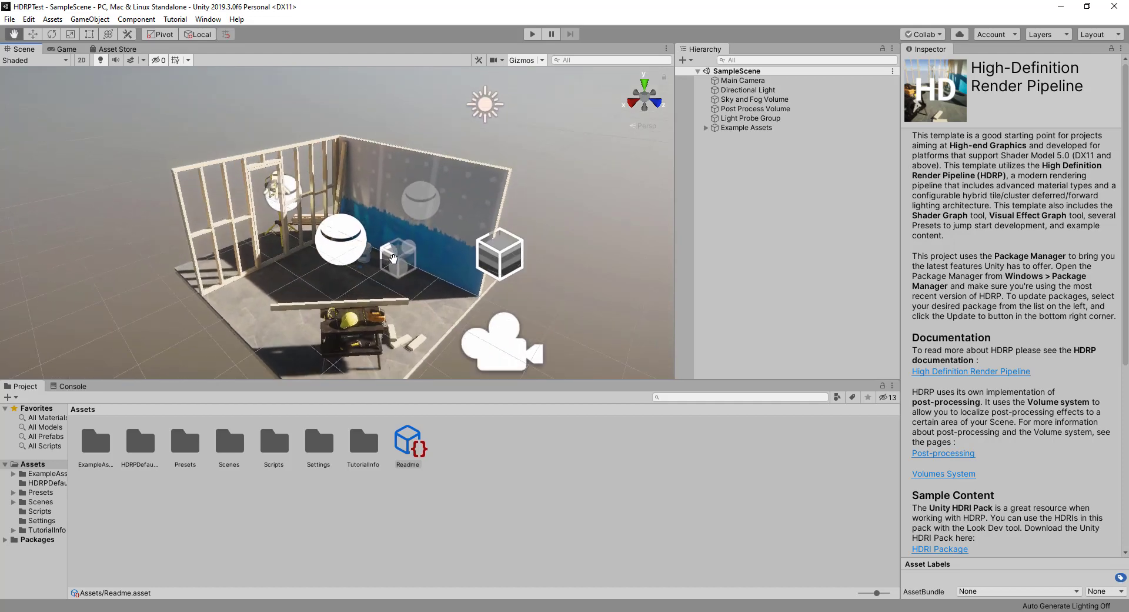
{"action": "middle_click_drag", "start_coordinate": [404, 237], "coordinate": [333, 185]}
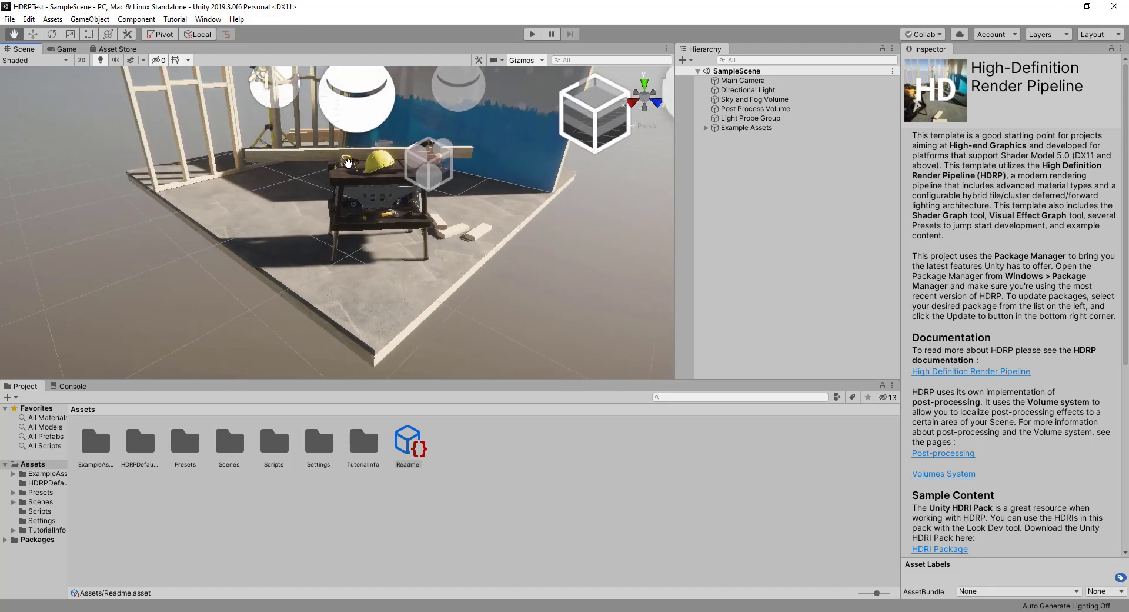
{"action": "scroll", "coordinate": [386, 238], "scroll_direction": "down", "scroll_amount": 5}
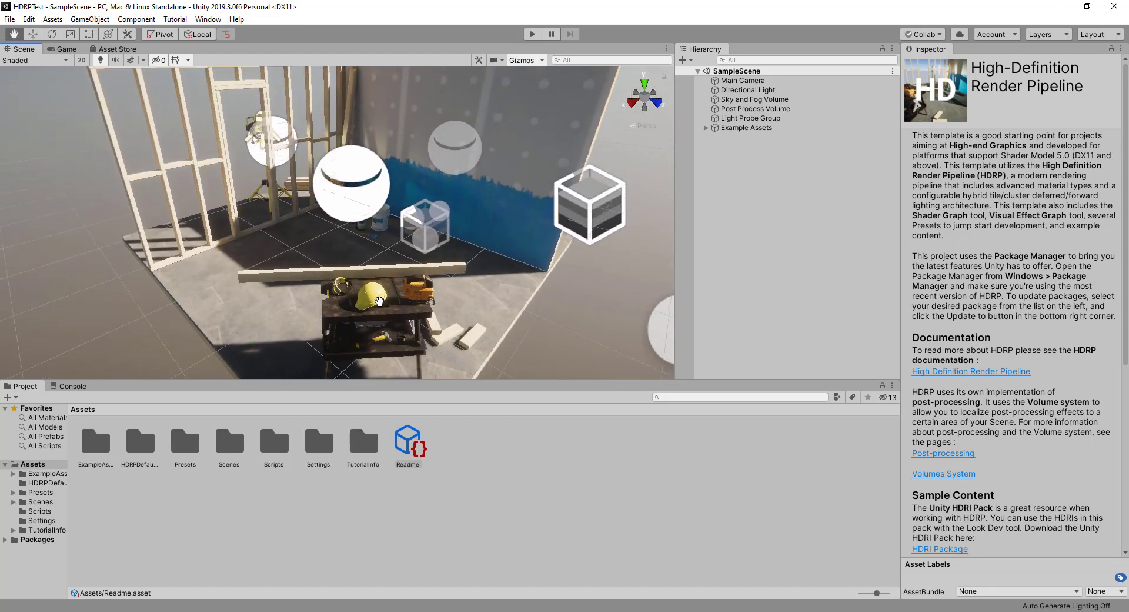
{"action": "middle_click_drag", "start_coordinate": [387, 238], "coordinate": [366, 298]}
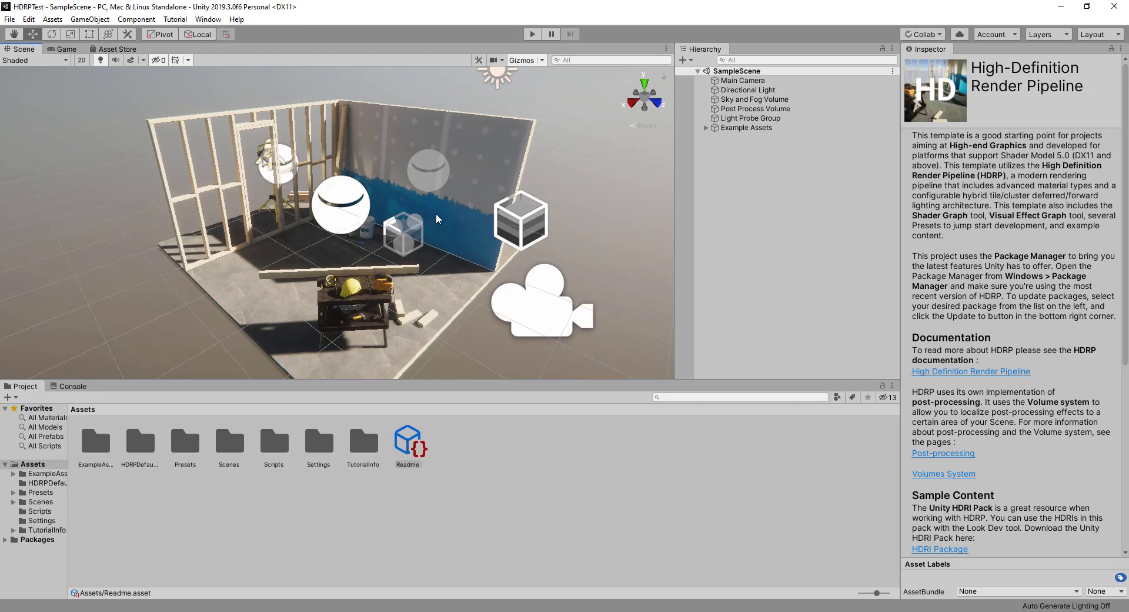
{"action": "mouse_move", "coordinate": [437, 219]}
{"action": "middle_mouse_down"}
{"action": "mouse_move", "coordinate": [348, 204]}
{"action": "mouse_move", "coordinate": [337, 214]}
{"action": "middle_mouse_up"}
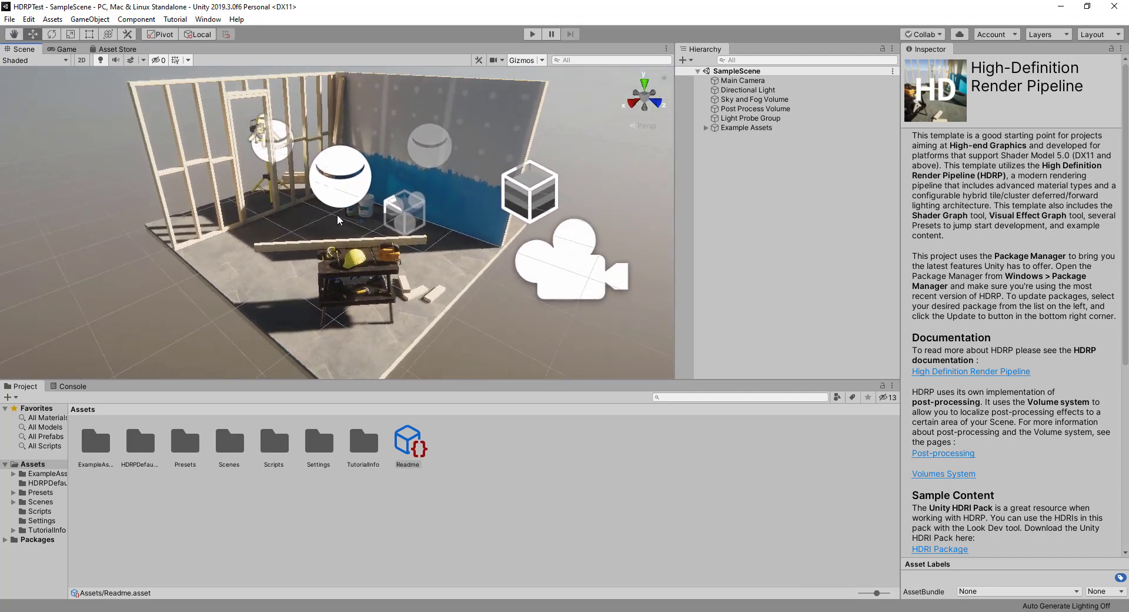
{"action": "scroll", "coordinate": [337, 215], "scroll_direction": "up", "scroll_amount": 3}
{"action": "scroll", "coordinate": [338, 216], "scroll_direction": "up", "scroll_amount": 3}
{"action": "scroll", "coordinate": [339, 216], "scroll_direction": "up", "scroll_amount": 3}
{"action": "scroll", "coordinate": [332, 221], "scroll_direction": "up", "scroll_amount": 3}
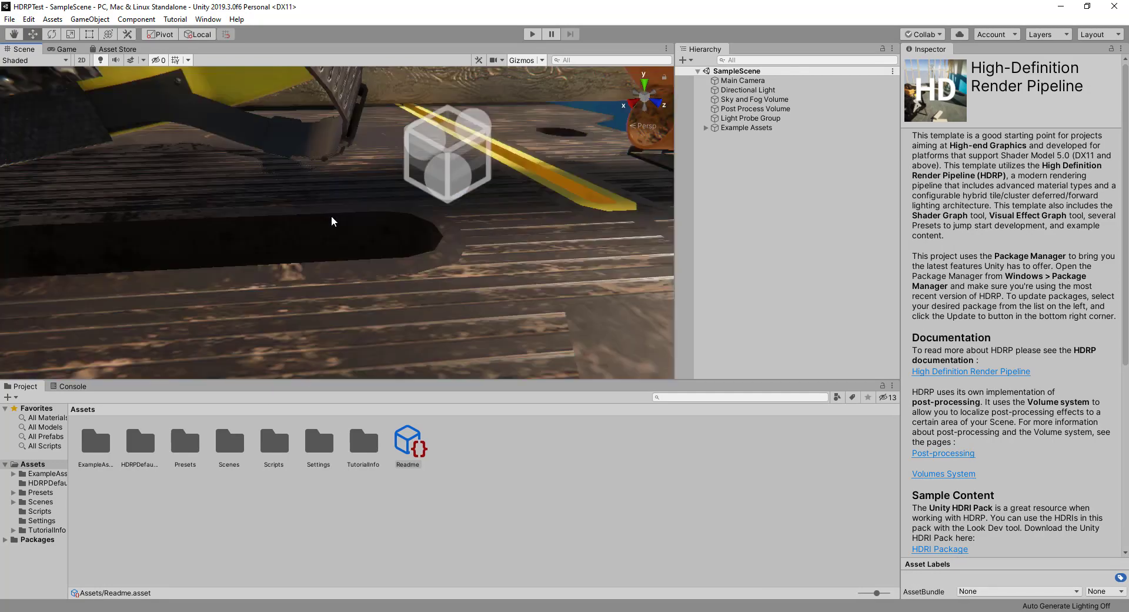
{"action": "scroll", "coordinate": [332, 221], "scroll_direction": "down", "scroll_amount": 5}
Step: Reframe the Scene view into a full overview of the room and workbench
{"action": "mouse_move", "coordinate": [331, 221]}
{"action": "middle_mouse_down"}
{"action": "mouse_move", "coordinate": [351, 224]}
{"action": "mouse_move", "coordinate": [367, 324]}
{"action": "middle_mouse_up"}
{"action": "scroll", "coordinate": [366, 326], "scroll_direction": "up", "scroll_amount": 3}
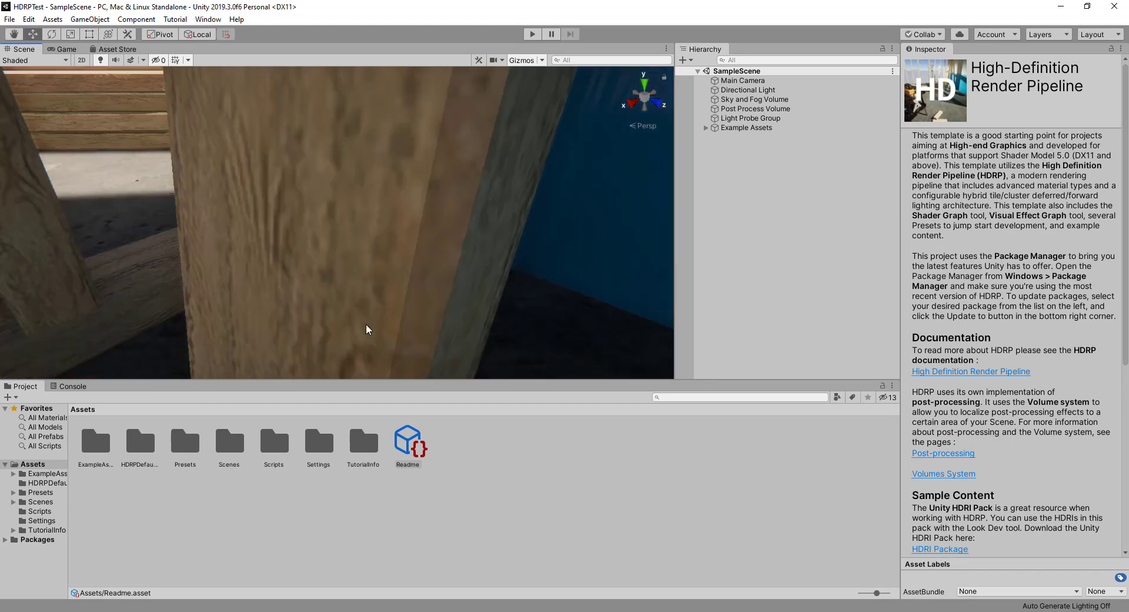
{"action": "scroll", "coordinate": [349, 274], "scroll_direction": "down", "scroll_amount": 5}
{"action": "scroll", "coordinate": [348, 274], "scroll_direction": "down", "scroll_amount": 3}
{"action": "scroll", "coordinate": [353, 275], "scroll_direction": "down", "scroll_amount": 2}
{"action": "scroll", "coordinate": [361, 277], "scroll_direction": "down", "scroll_amount": 2}
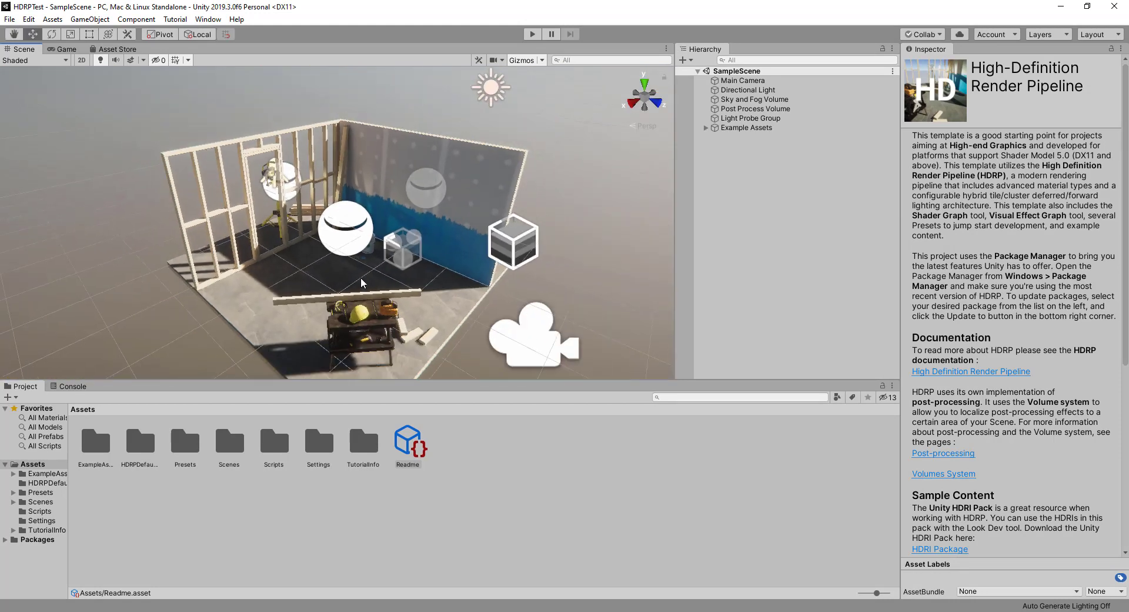
{"action": "middle_click_drag", "start_coordinate": [363, 283], "coordinate": [363, 265]}
{"action": "scroll", "coordinate": [363, 274], "scroll_direction": "up", "scroll_amount": 2}
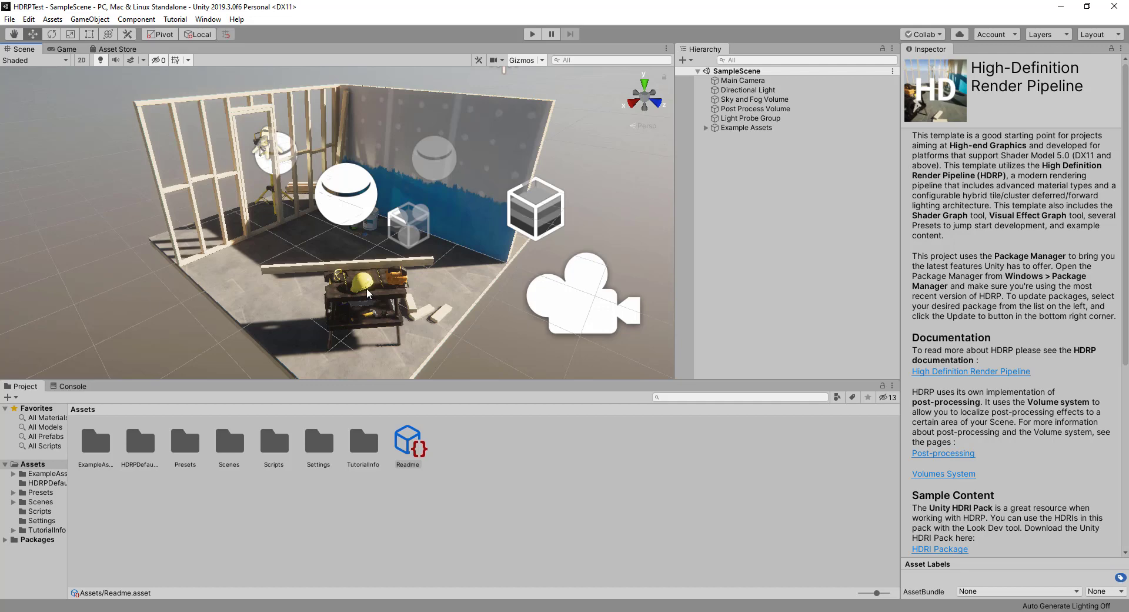
{"action": "middle_click_drag", "start_coordinate": [369, 289], "coordinate": [337, 283]}
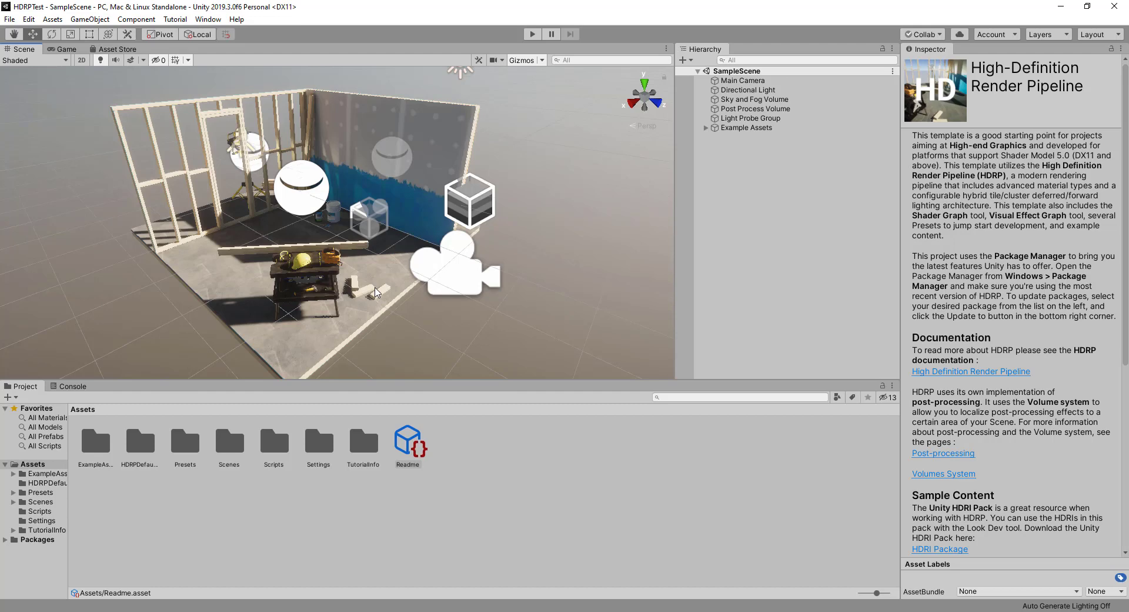
{"action": "middle_click_drag", "start_coordinate": [279, 252], "coordinate": [343, 247]}
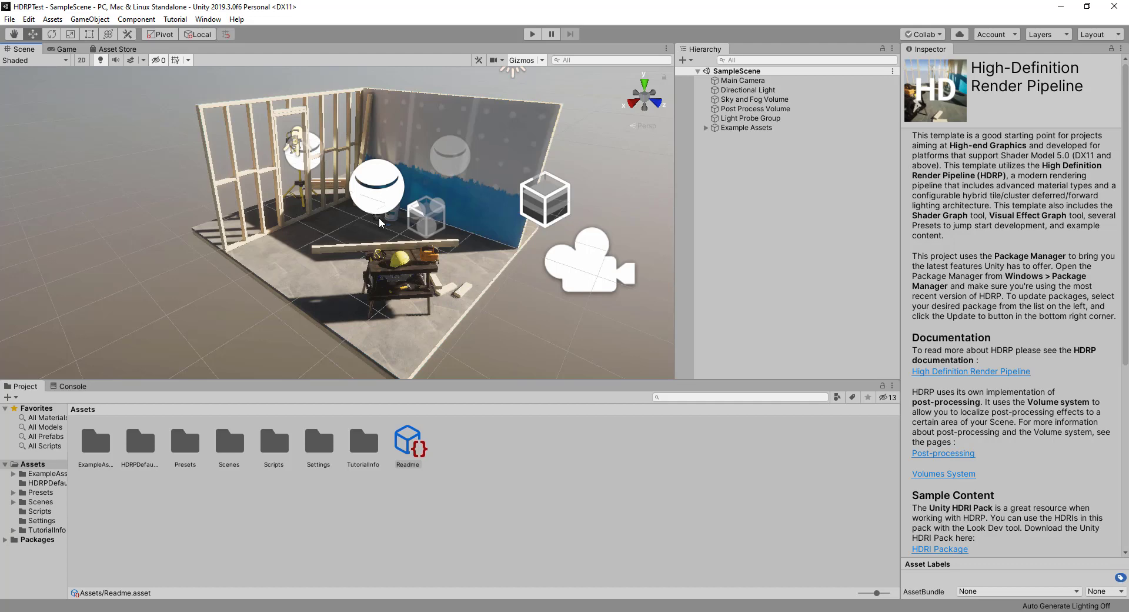
{"action": "left_click", "coordinate": [208, 19]}
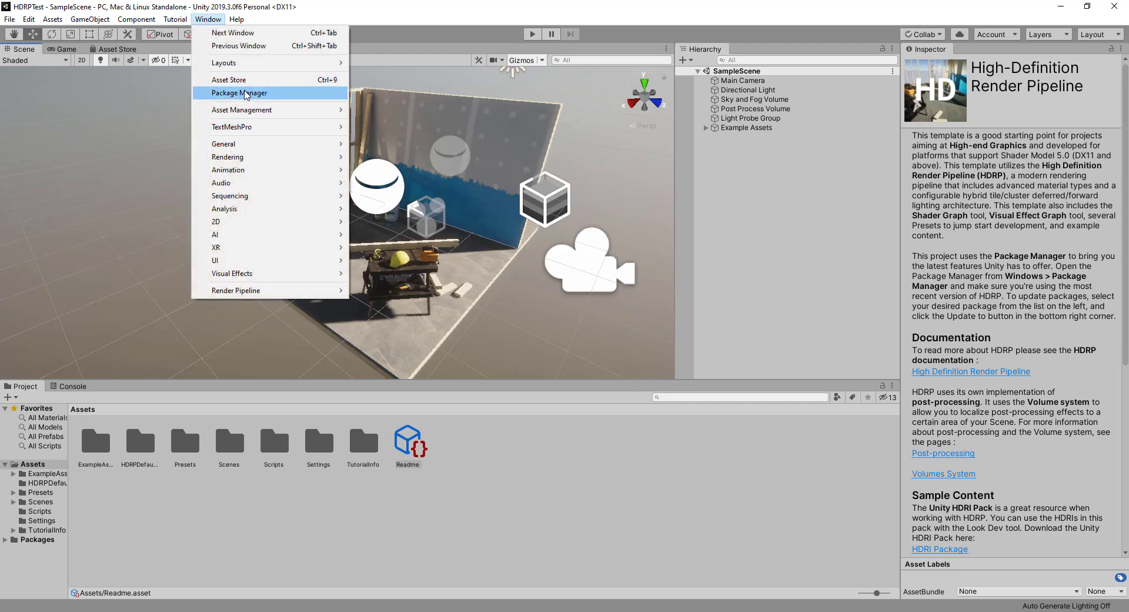
{"action": "left_click", "coordinate": [244, 93]}
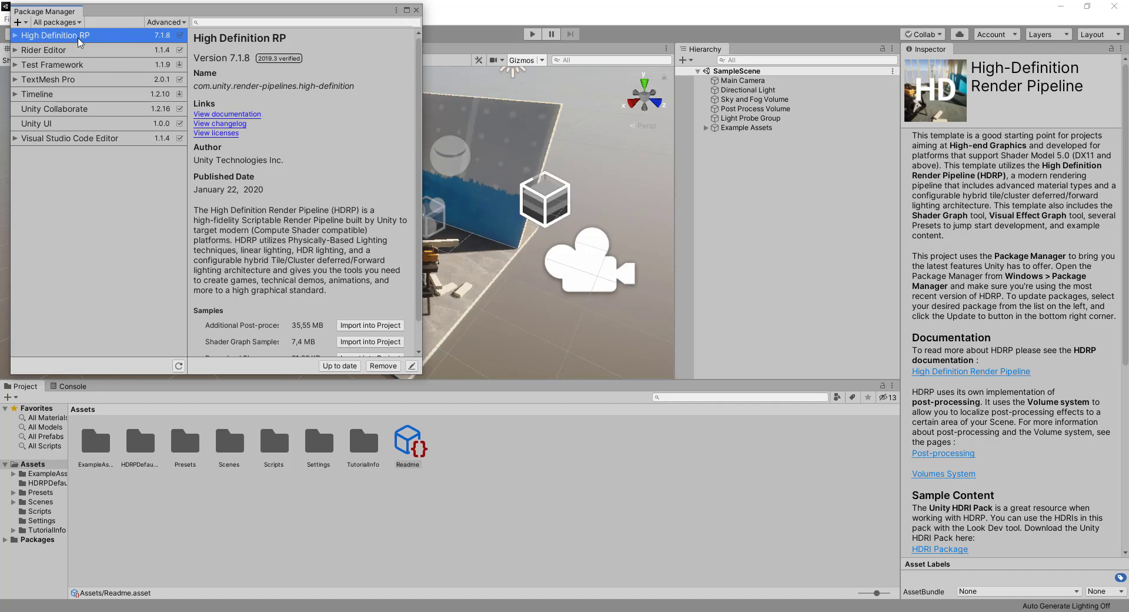
{"action": "left_click", "coordinate": [224, 22]}
{"action": "type", "text": "univer"}
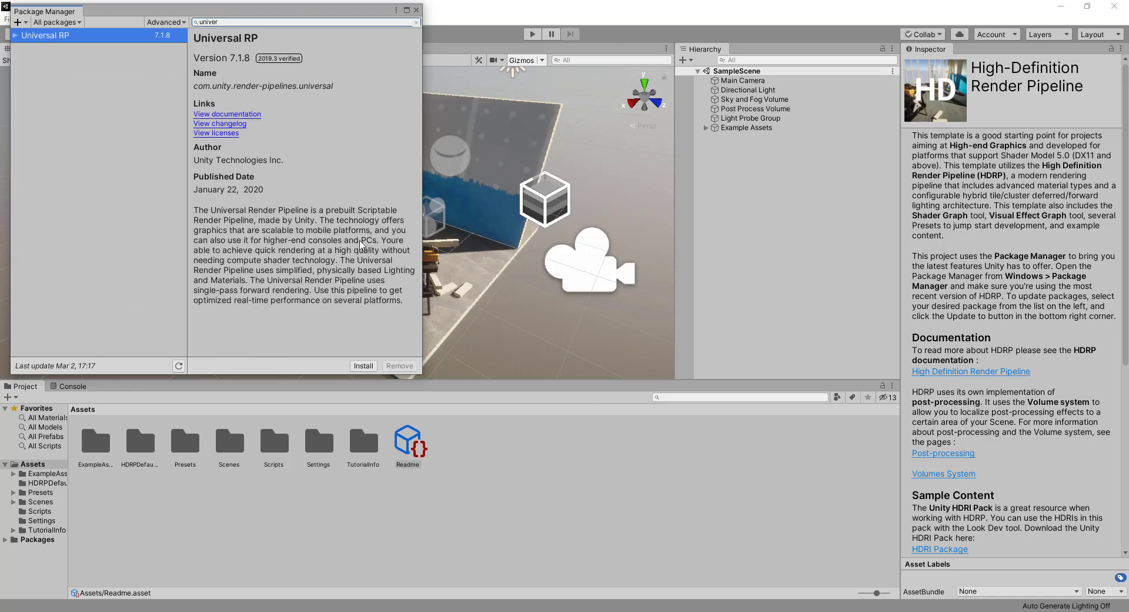
{"action": "left_click", "coordinate": [417, 10]}
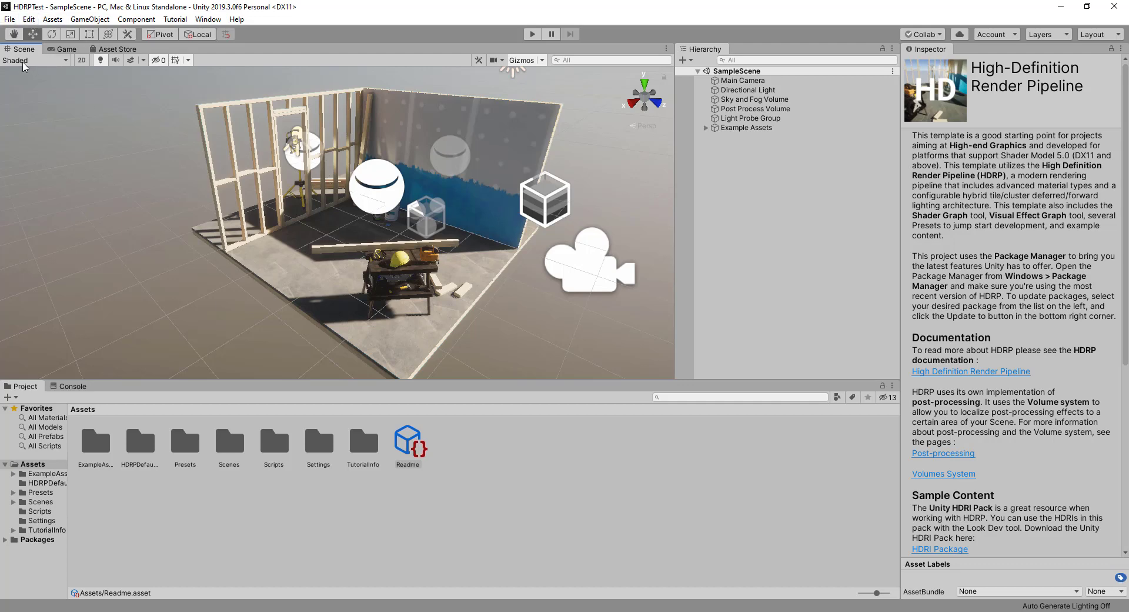
Step: Open the Edit menu in the menu bar
{"action": "left_click", "coordinate": [30, 21]}
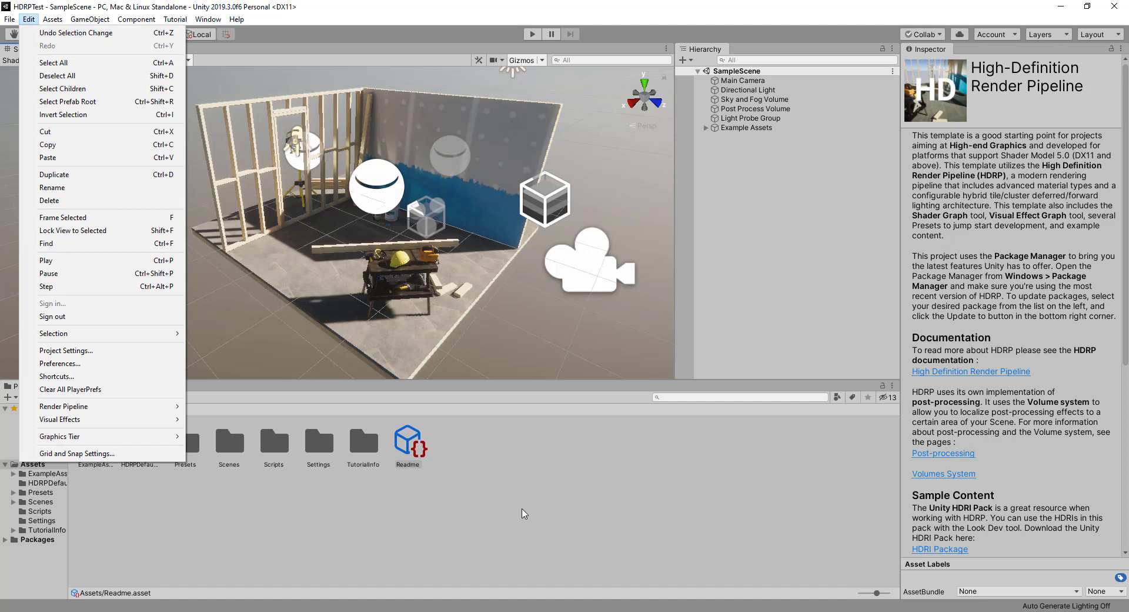
Step: Browse Edit > Render Pipeline without running anything, then move the view closer to the workbench
{"action": "mouse_move", "coordinate": [83, 412]}
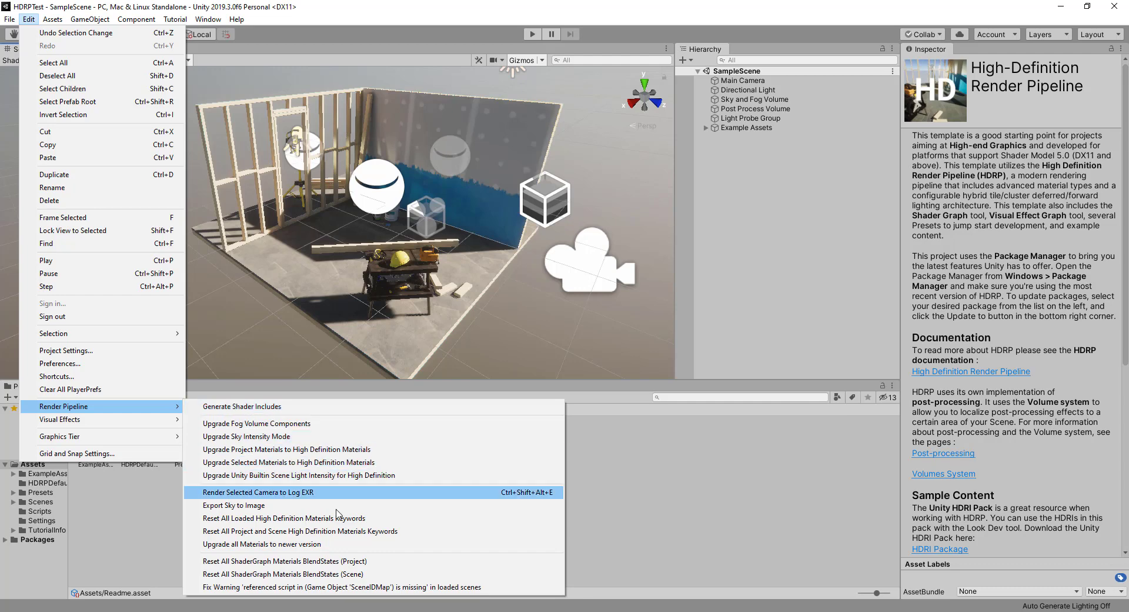
{"action": "key", "text": "Escape"}
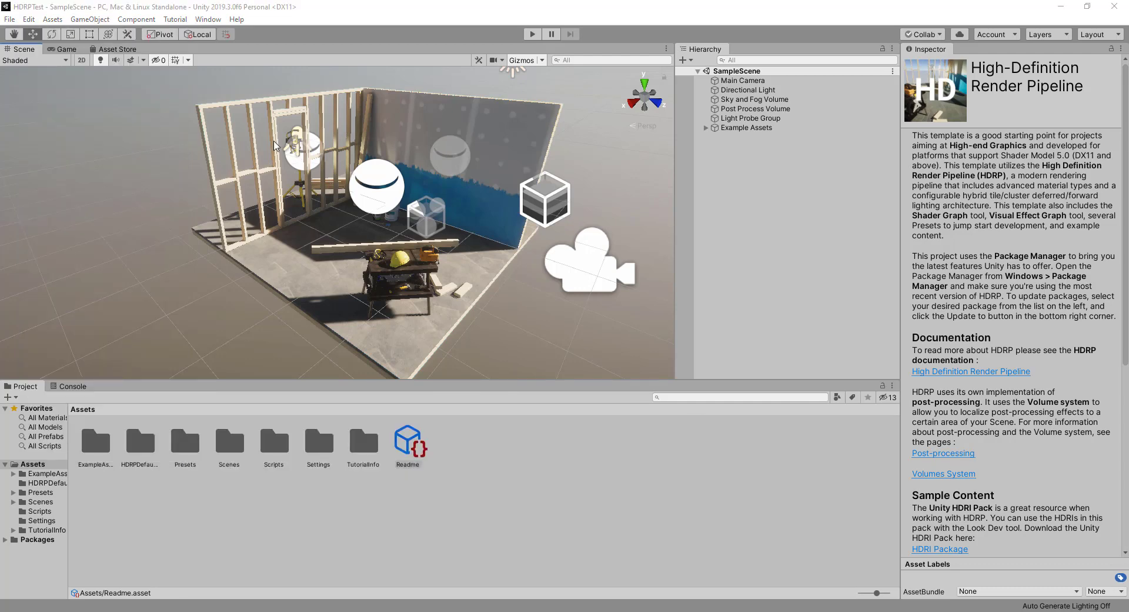
{"action": "left_click", "coordinate": [28, 20]}
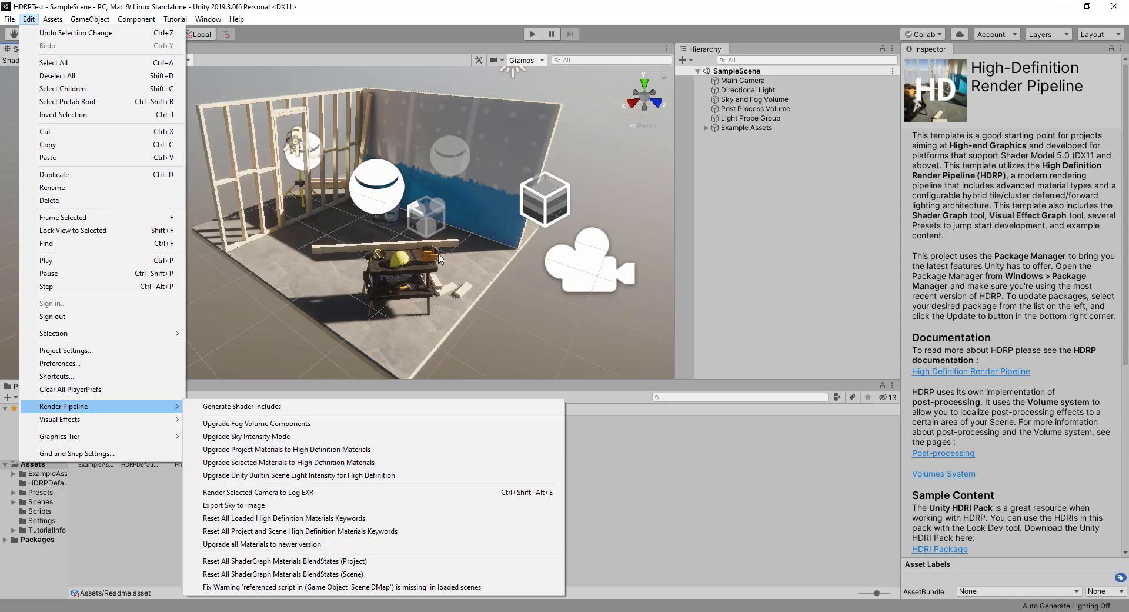
{"action": "left_click", "coordinate": [433, 277]}
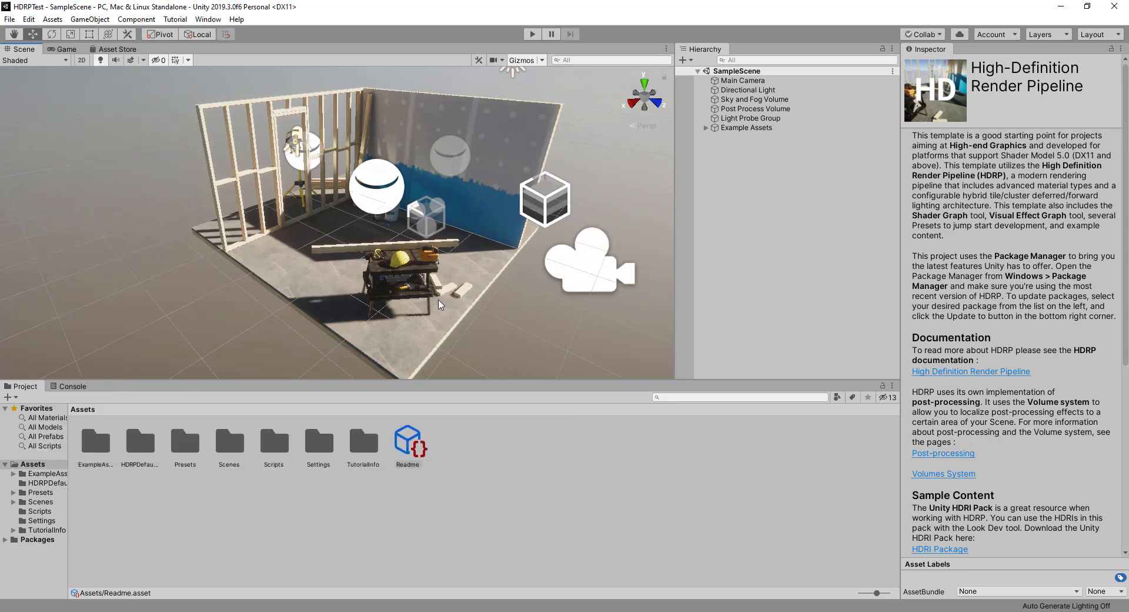
{"action": "left_click_drag", "start_coordinate": [446, 306], "coordinate": [406, 232]}
{"action": "right_click_drag", "start_coordinate": [406, 231], "coordinate": [358, 269]}
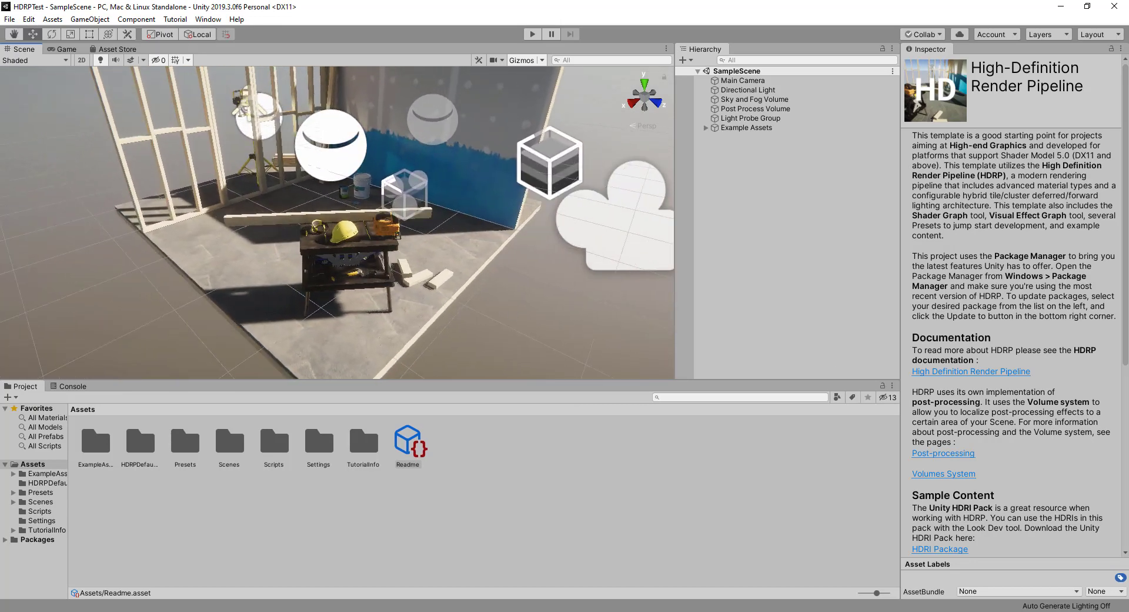
Step: Create a High Definition Render Pipeline Asset in Assets, keeping the name New HDRenderPipelineAsset
{"action": "left_click", "coordinate": [365, 345]}
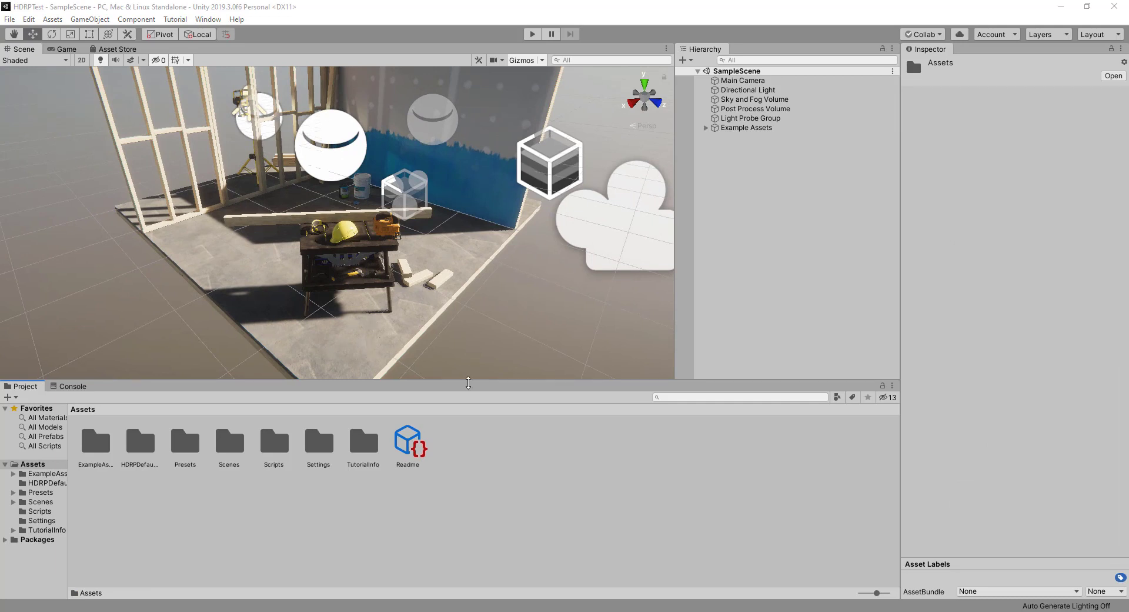
{"action": "right_click", "coordinate": [481, 456]}
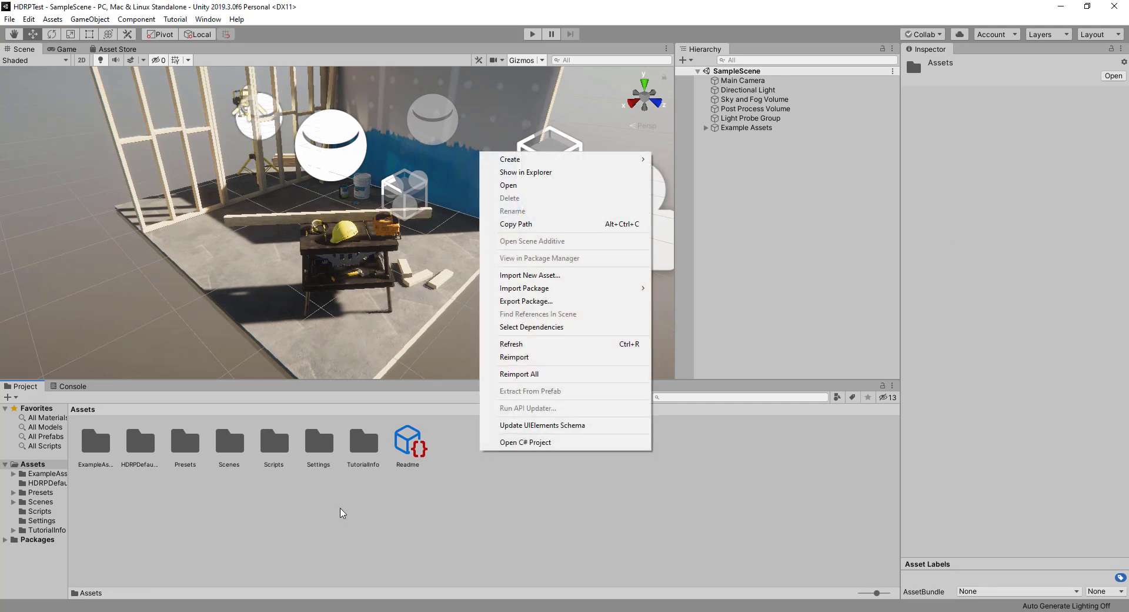
{"action": "mouse_move", "coordinate": [533, 158]}
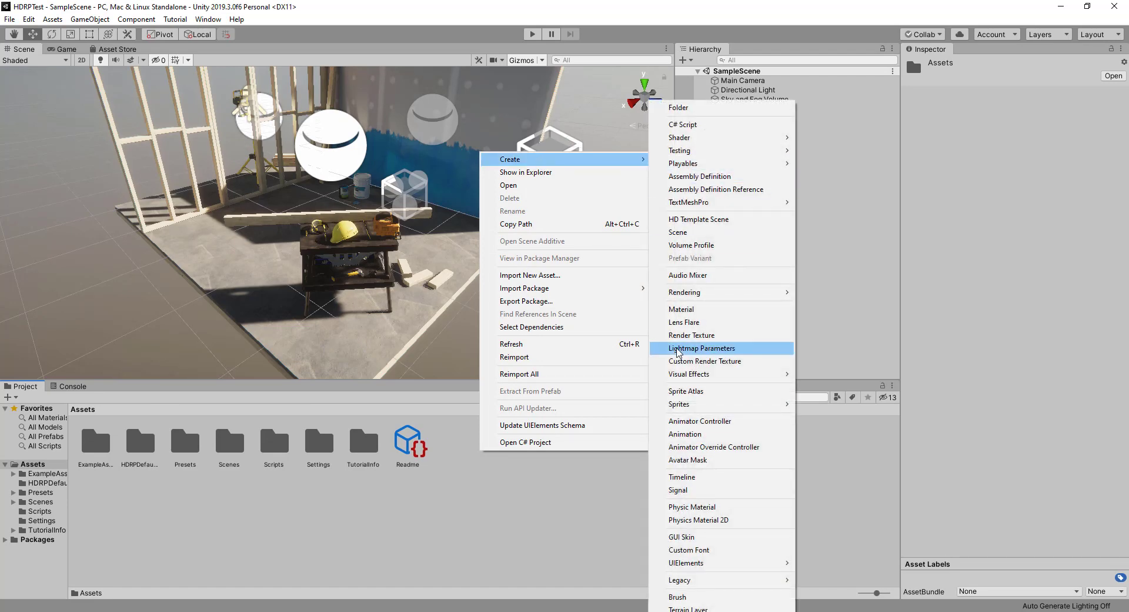
{"action": "mouse_move", "coordinate": [716, 296]}
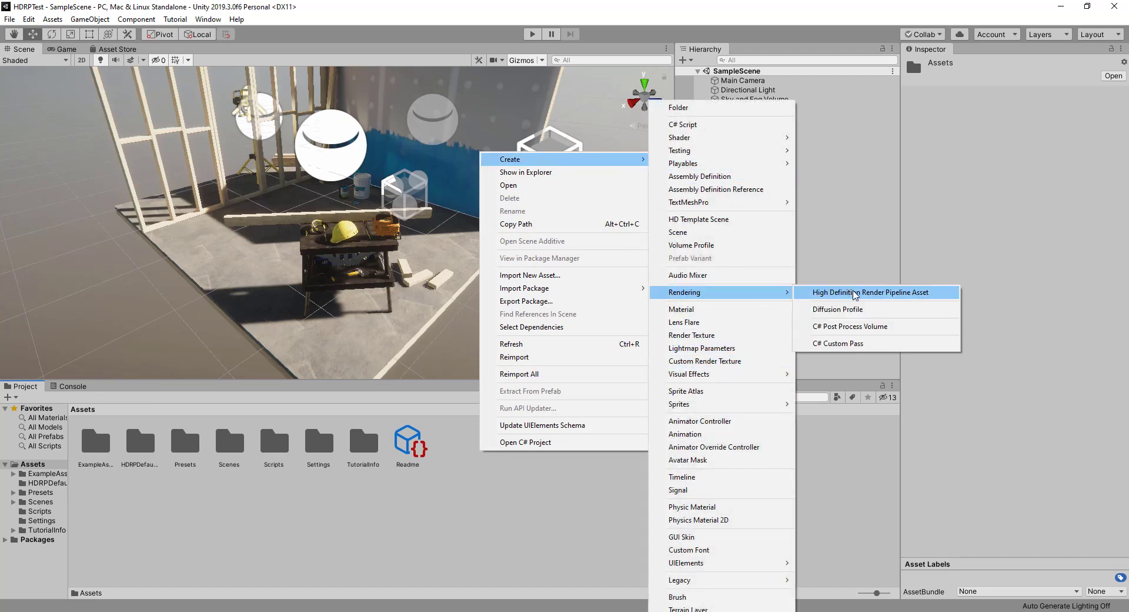
{"action": "left_click", "coordinate": [854, 292]}
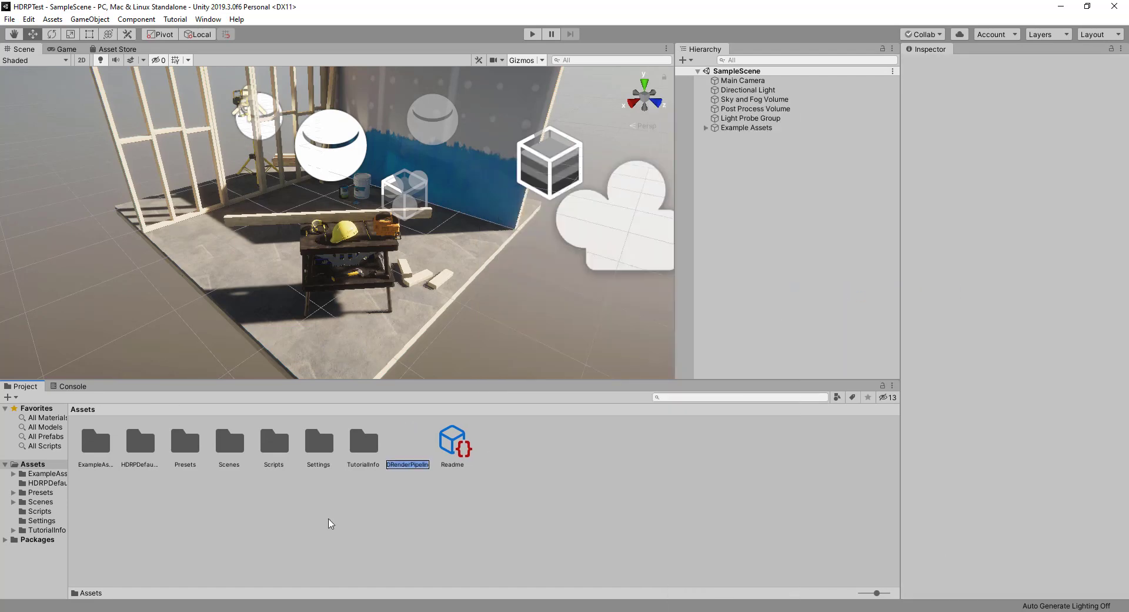
{"action": "key", "text": "Return"}
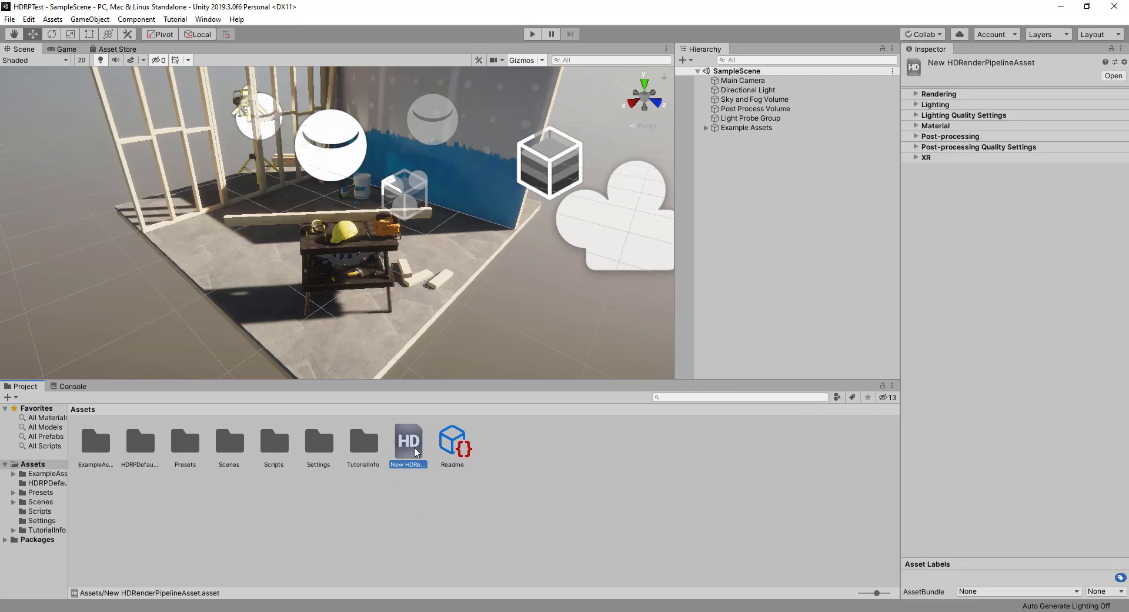
Step: Expand the asset's Rendering section and toggle a Transparent Depth option
{"action": "left_click", "coordinate": [950, 96]}
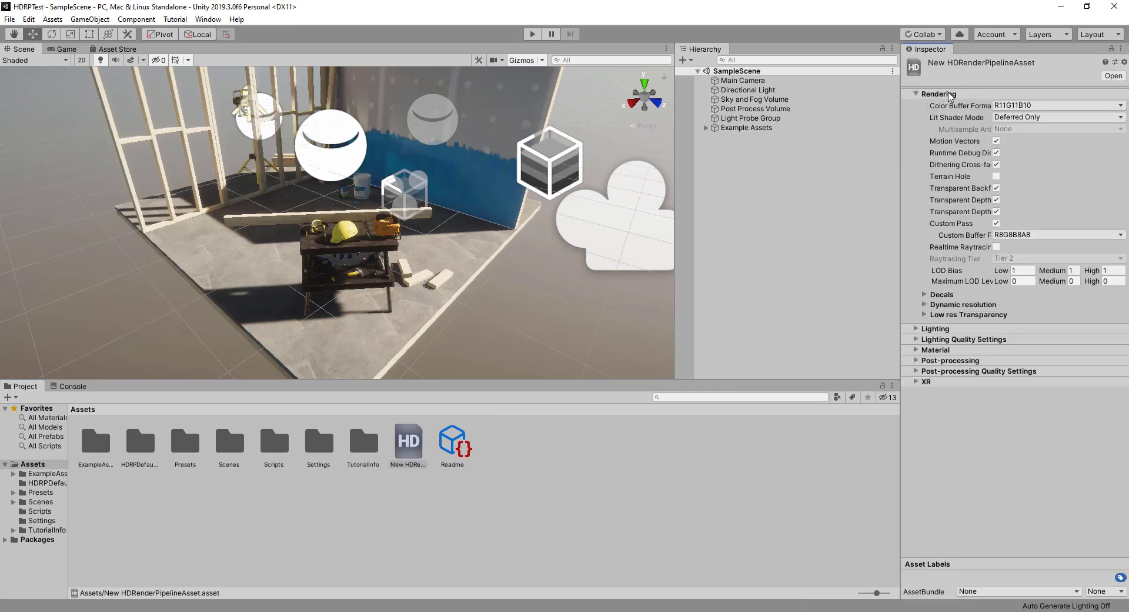
{"action": "left_click", "coordinate": [996, 211]}
{"action": "middle_click_drag", "start_coordinate": [312, 207], "coordinate": [296, 223]}
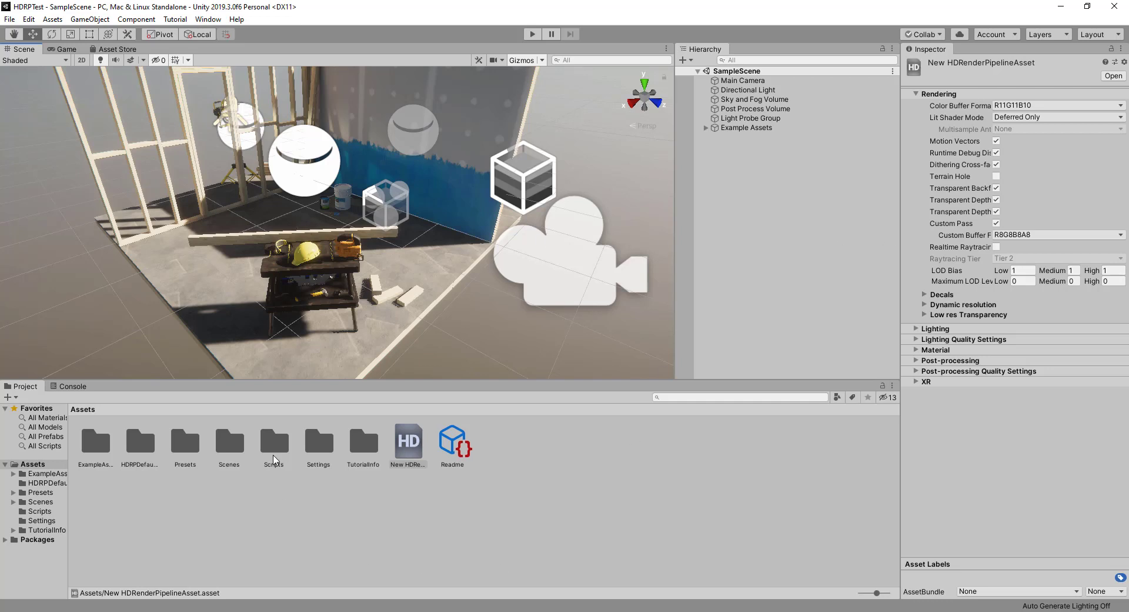
Step: Expand the Lighting, Lighting Quality Settings, Material and Post-processing sections
{"action": "left_click", "coordinate": [939, 329]}
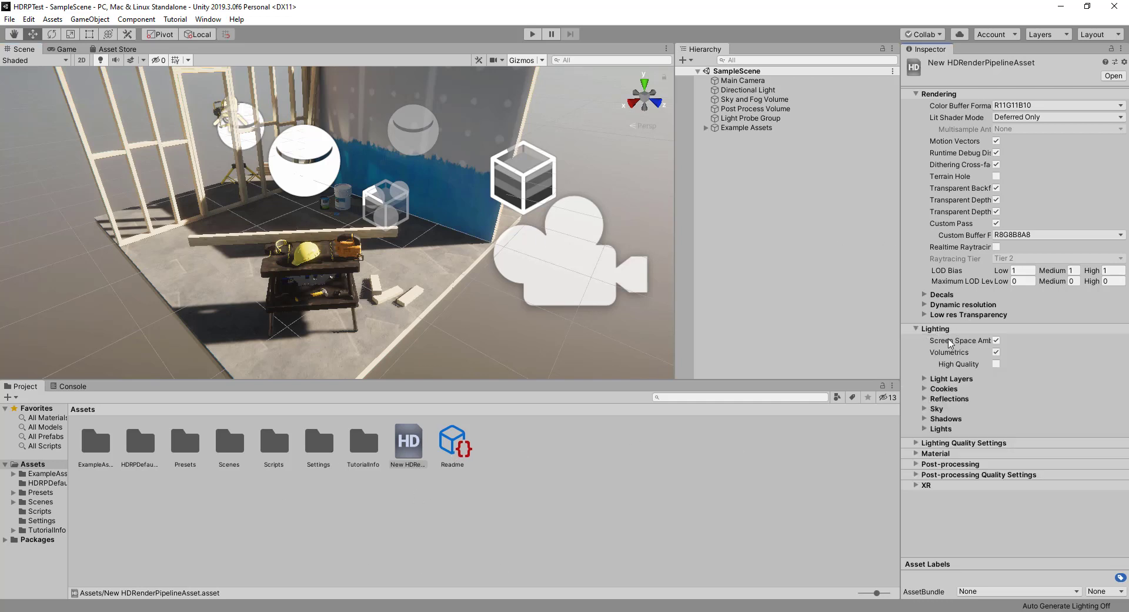
{"action": "left_click", "coordinate": [935, 446]}
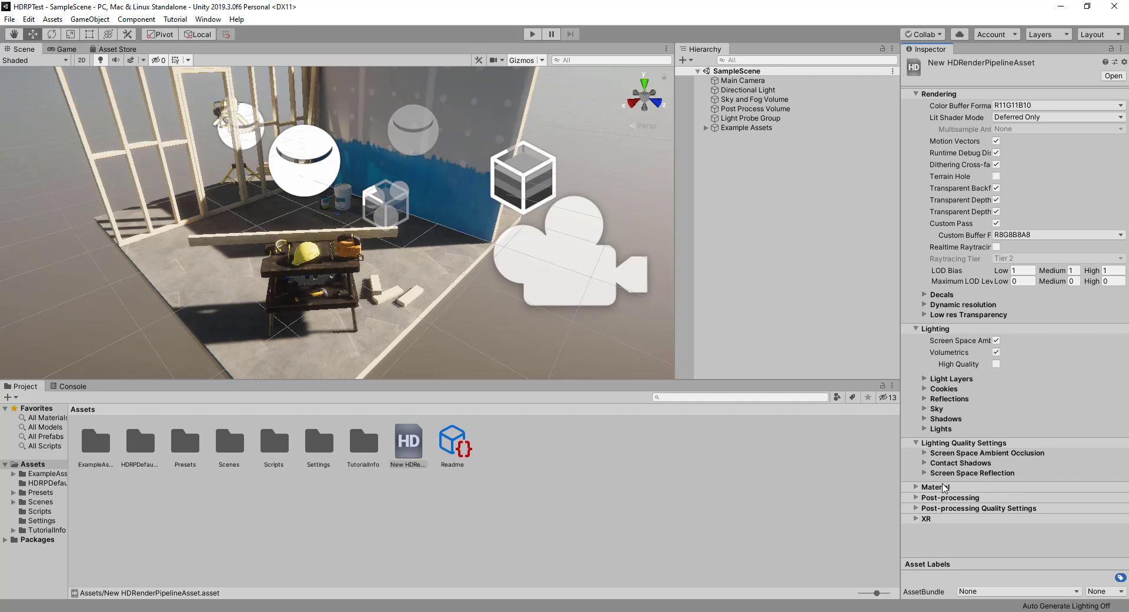
{"action": "left_click", "coordinate": [942, 487]}
{"action": "scroll", "coordinate": [964, 468], "scroll_direction": "down", "scroll_amount": 3}
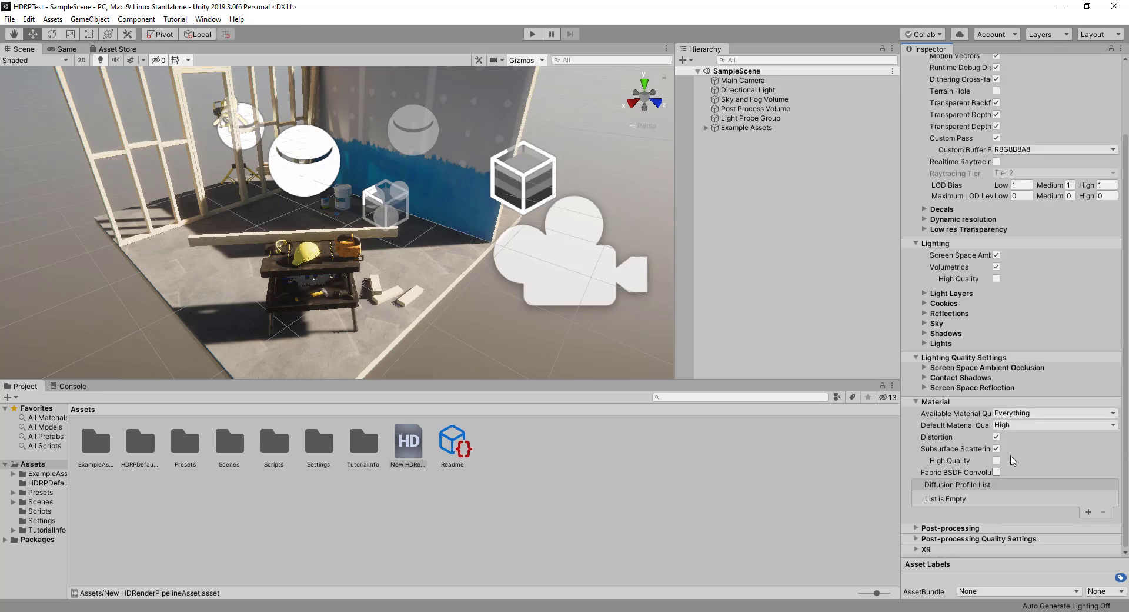
{"action": "left_click", "coordinate": [967, 529]}
{"action": "scroll", "coordinate": [962, 523], "scroll_direction": "down", "scroll_amount": 1}
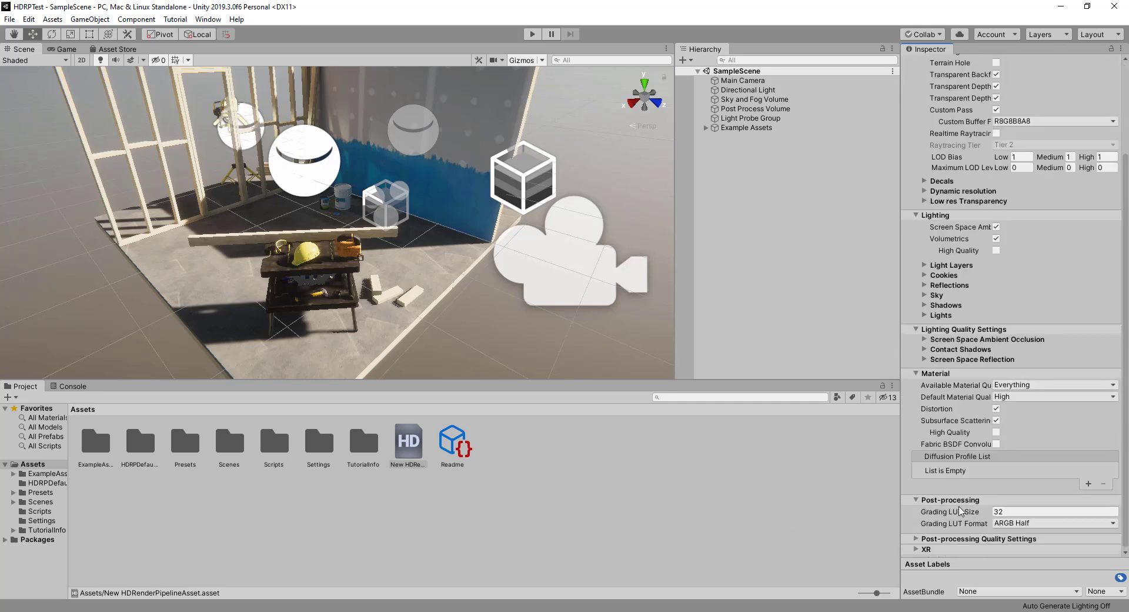
Step: Expand Post-processing Quality Settings and briefly inspect the Depth Of Field and Motion Blur quality levels
{"action": "left_click", "coordinate": [949, 539]}
{"action": "scroll", "coordinate": [958, 530], "scroll_direction": "down", "scroll_amount": 2}
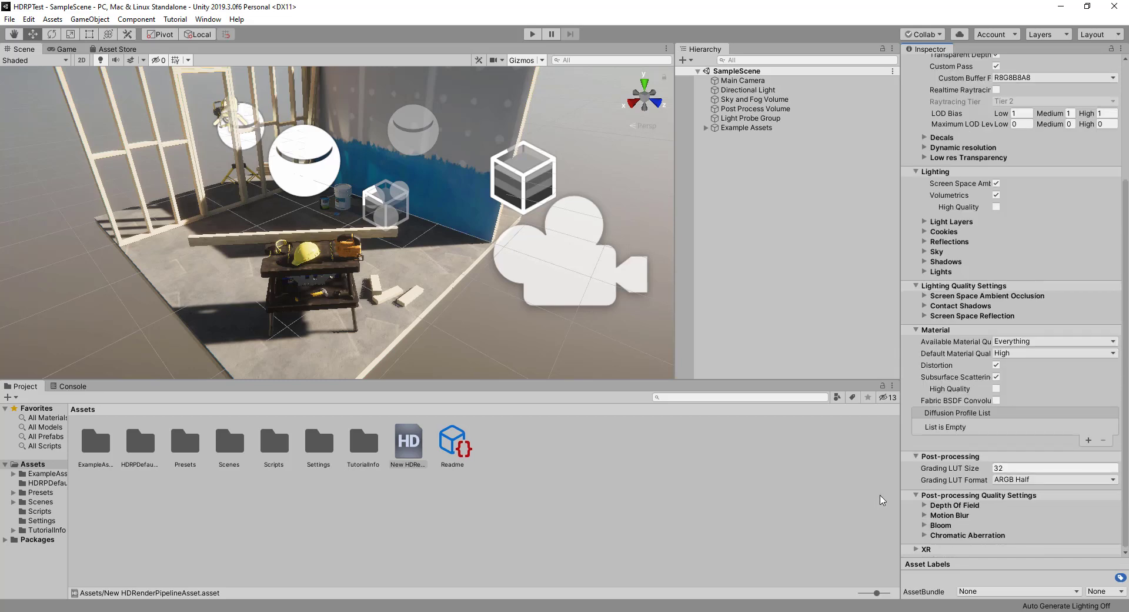
{"action": "left_click", "coordinate": [948, 506]}
{"action": "left_click", "coordinate": [947, 506]}
{"action": "left_click", "coordinate": [949, 516]}
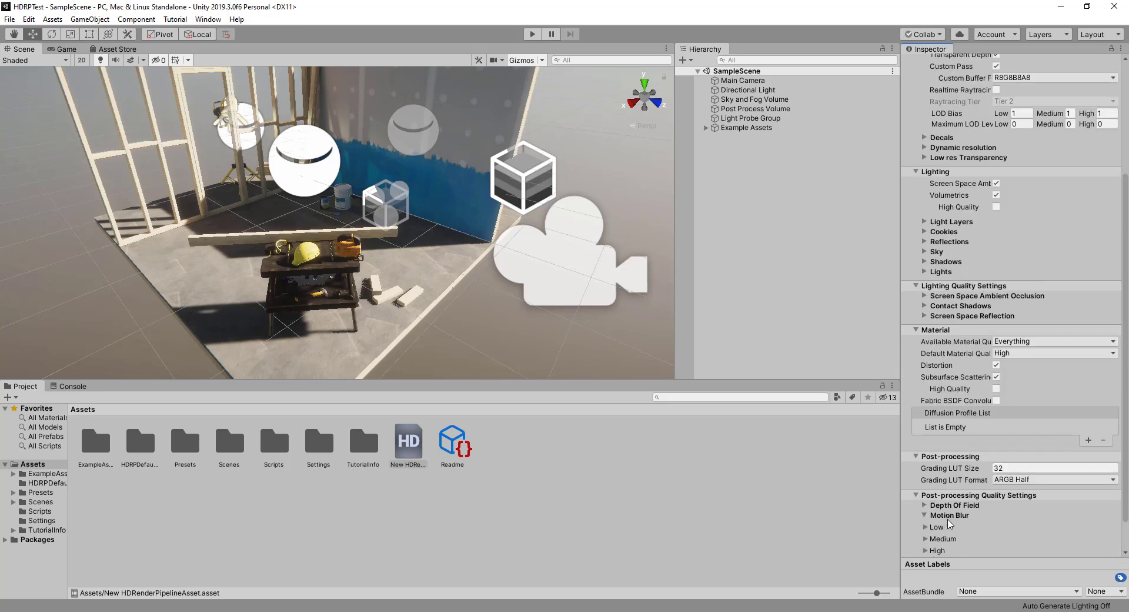
{"action": "left_click", "coordinate": [949, 518]}
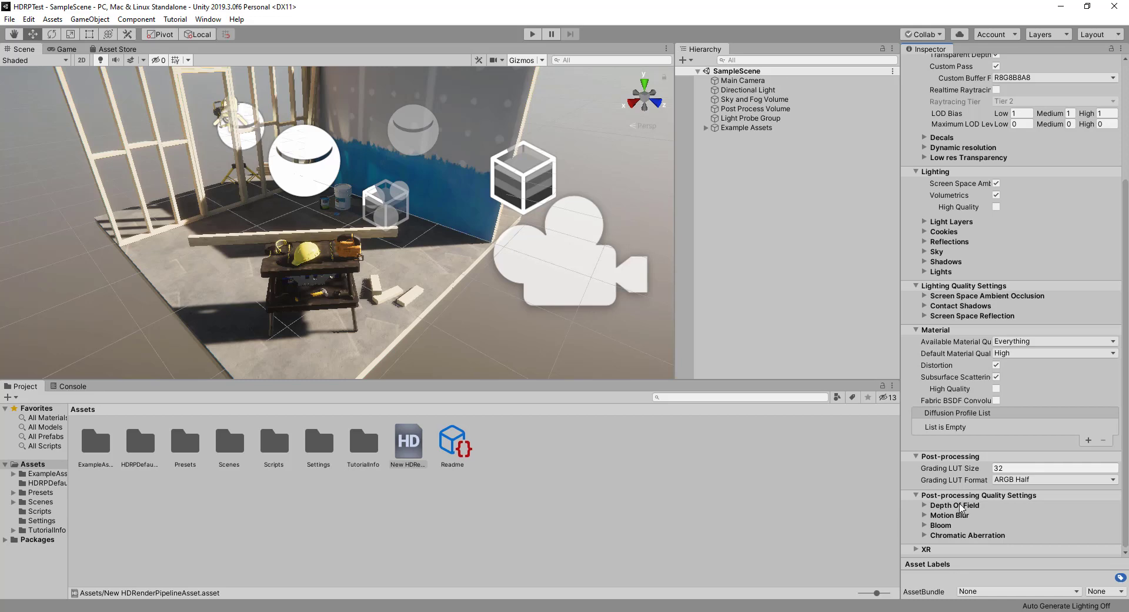
Step: Collapse and re-expand Post-processing Quality Settings, then bring up the Window menu
{"action": "left_click", "coordinate": [955, 496]}
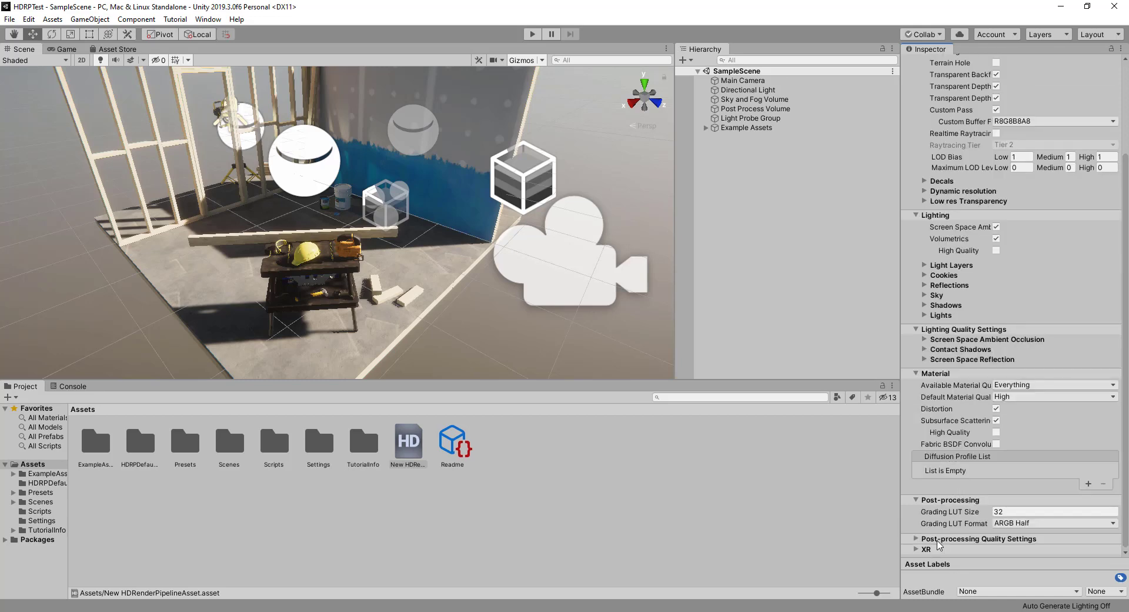
{"action": "left_click", "coordinate": [941, 539]}
{"action": "scroll", "coordinate": [941, 544], "scroll_direction": "down", "scroll_amount": 2}
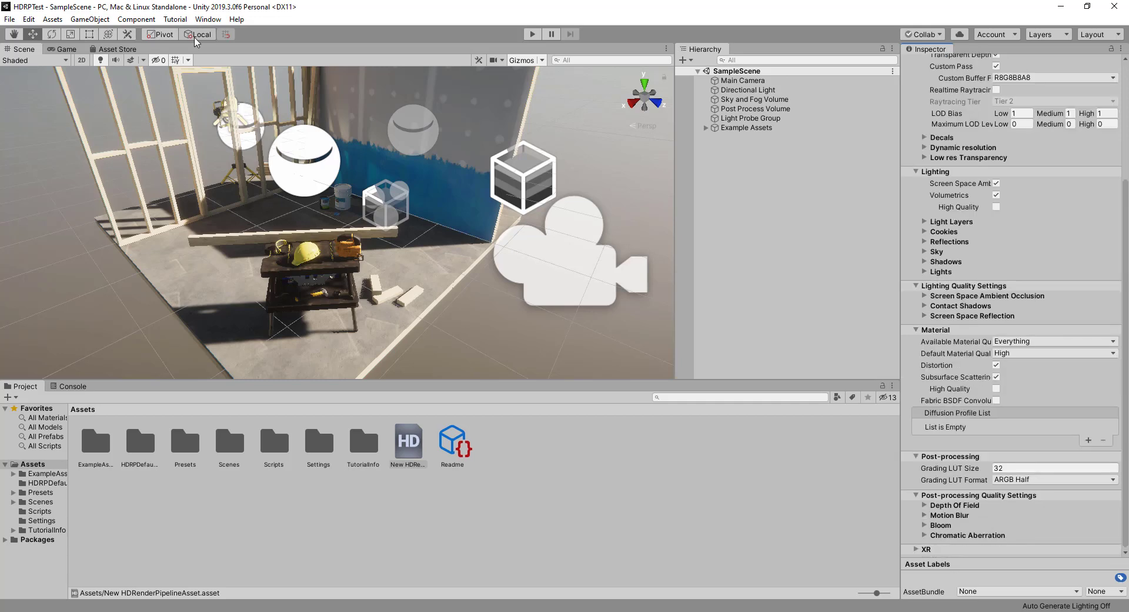
{"action": "left_click", "coordinate": [208, 19]}
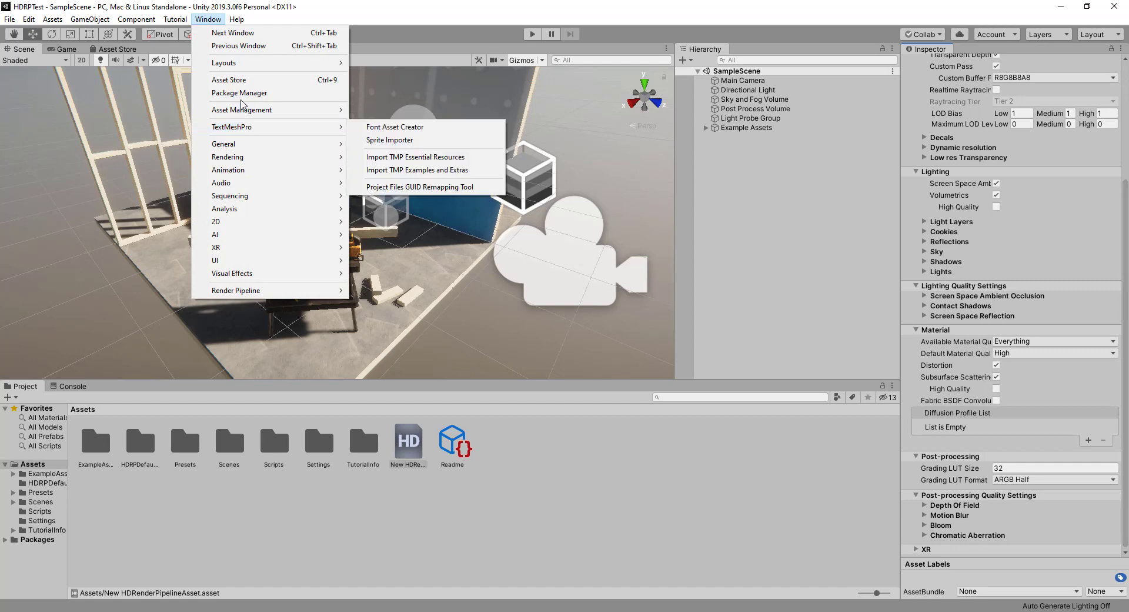
{"action": "left_click", "coordinate": [239, 93]}
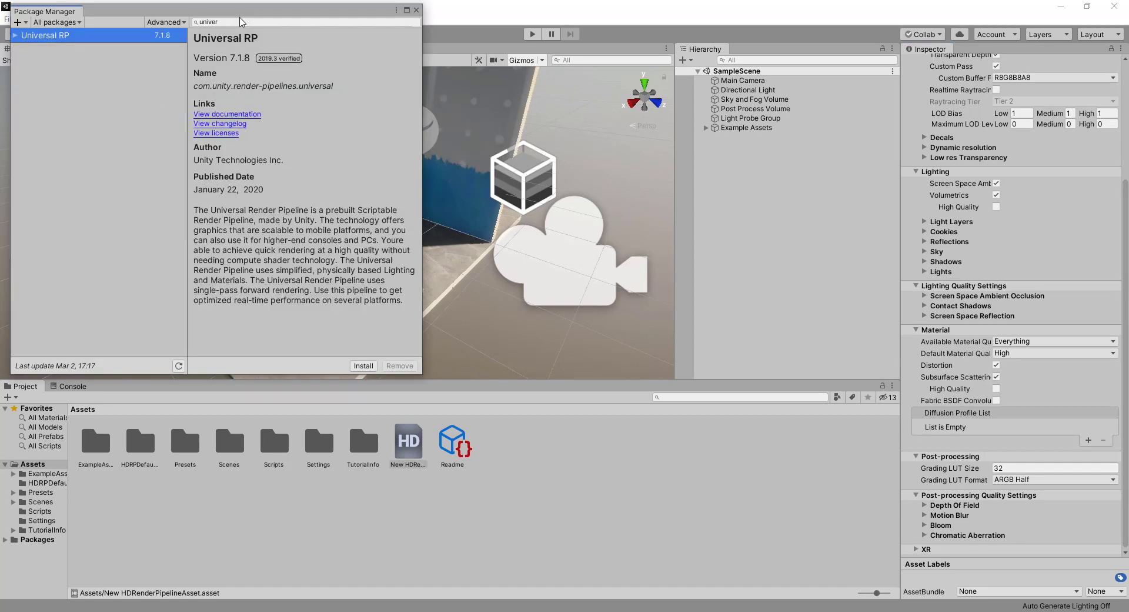
{"action": "left_click", "coordinate": [242, 22]}
{"action": "type", "text": "pos"}
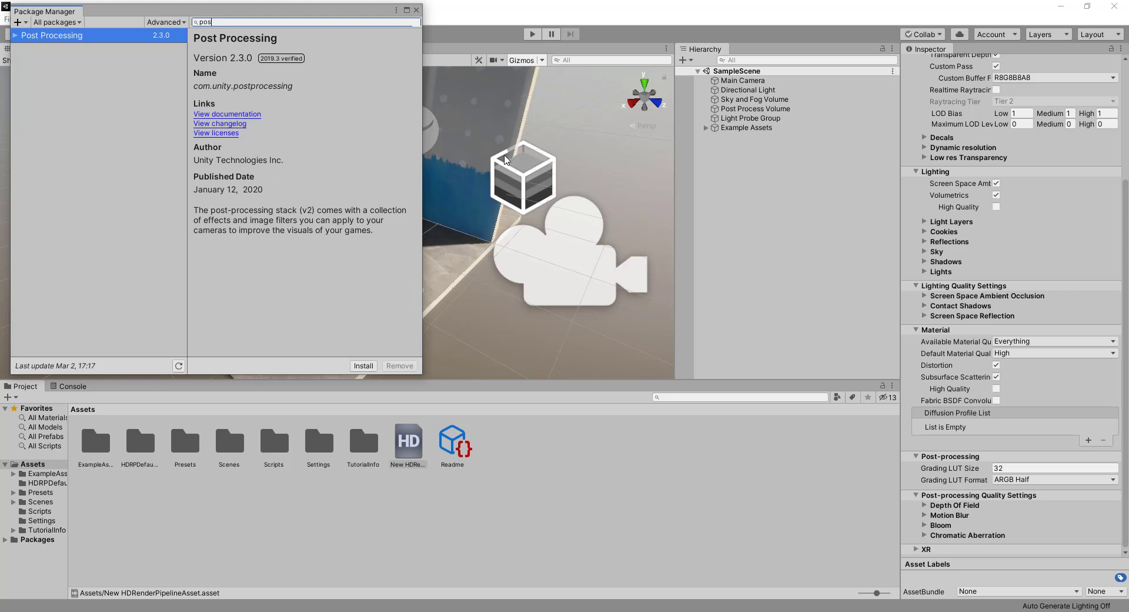
{"action": "left_click", "coordinate": [417, 10]}
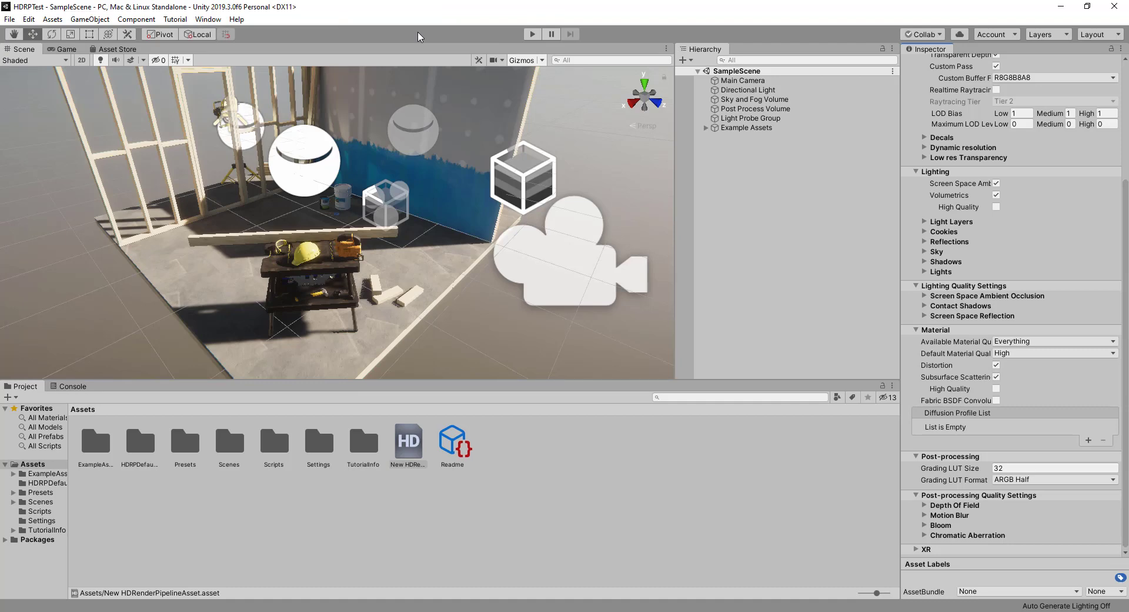
Step: Return the Inspector to the top and move the Scene view in toward the workbench
{"action": "scroll", "coordinate": [950, 356], "scroll_direction": "up", "scroll_amount": 5}
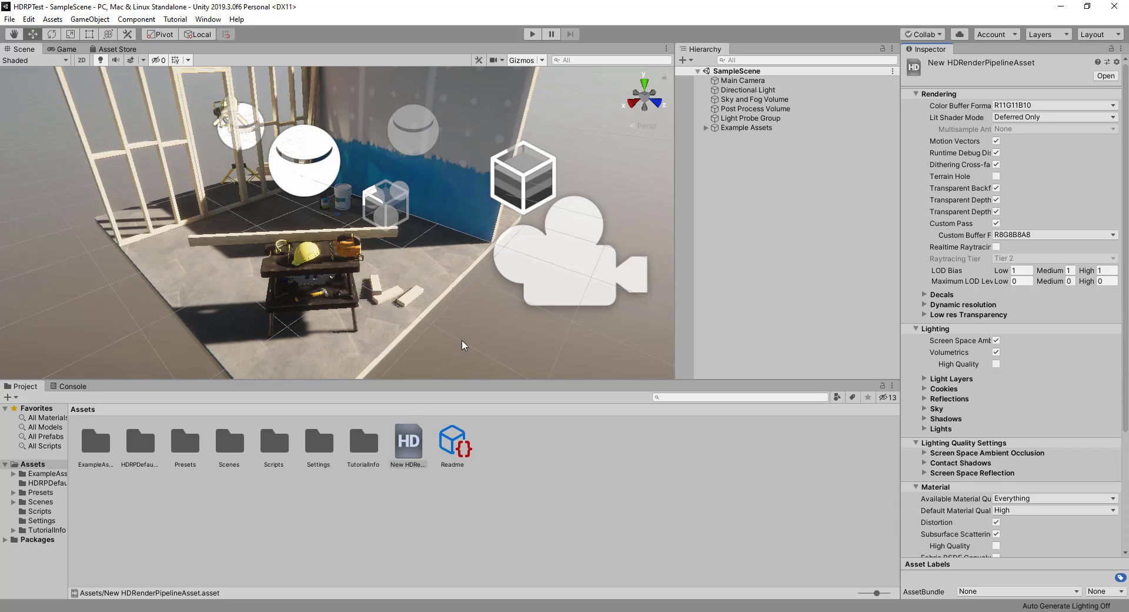
{"action": "mouse_move", "coordinate": [461, 340]}
{"action": "middle_mouse_down"}
{"action": "mouse_move", "coordinate": [360, 287]}
{"action": "mouse_move", "coordinate": [424, 305]}
{"action": "middle_mouse_up"}
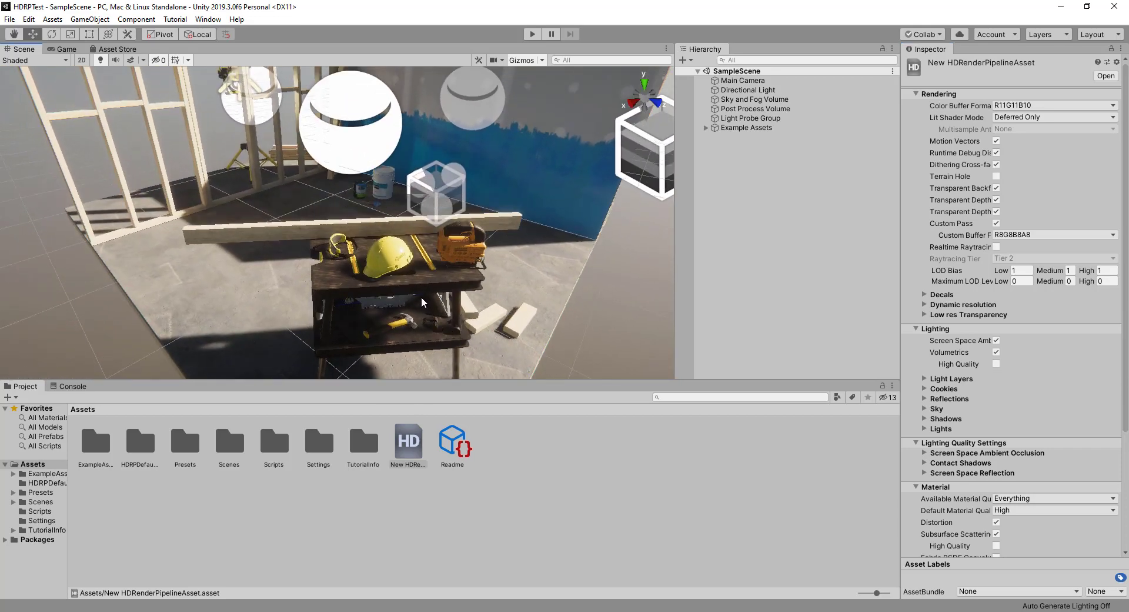
{"action": "scroll", "coordinate": [421, 294], "scroll_direction": "down", "scroll_amount": 3}
{"action": "scroll", "coordinate": [419, 297], "scroll_direction": "down", "scroll_amount": 3}
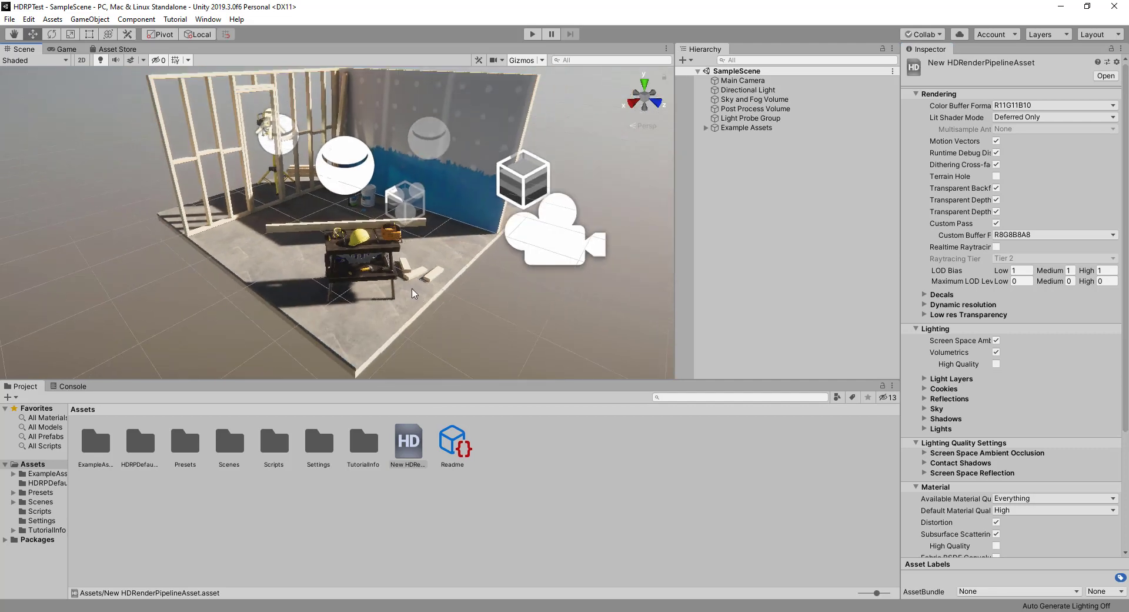
{"action": "middle_click_drag", "start_coordinate": [414, 203], "coordinate": [415, 217]}
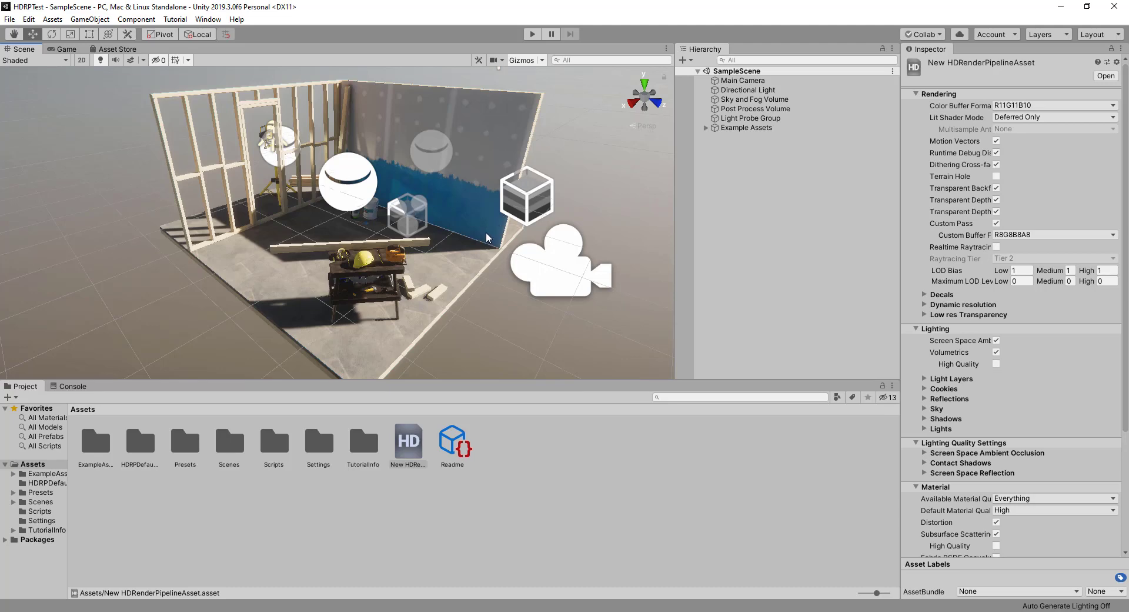
{"action": "scroll", "coordinate": [478, 249], "scroll_direction": "down", "scroll_amount": 2}
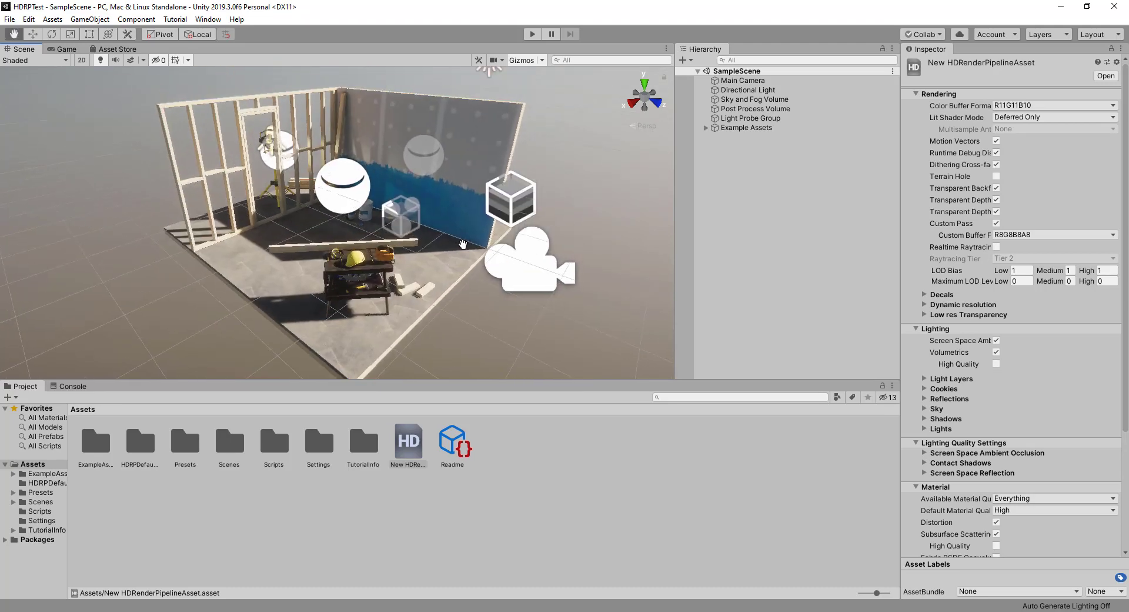
{"action": "scroll", "coordinate": [468, 245], "scroll_direction": "down", "scroll_amount": 1}
{"action": "right_click_drag", "start_coordinate": [463, 243], "coordinate": [458, 247]}
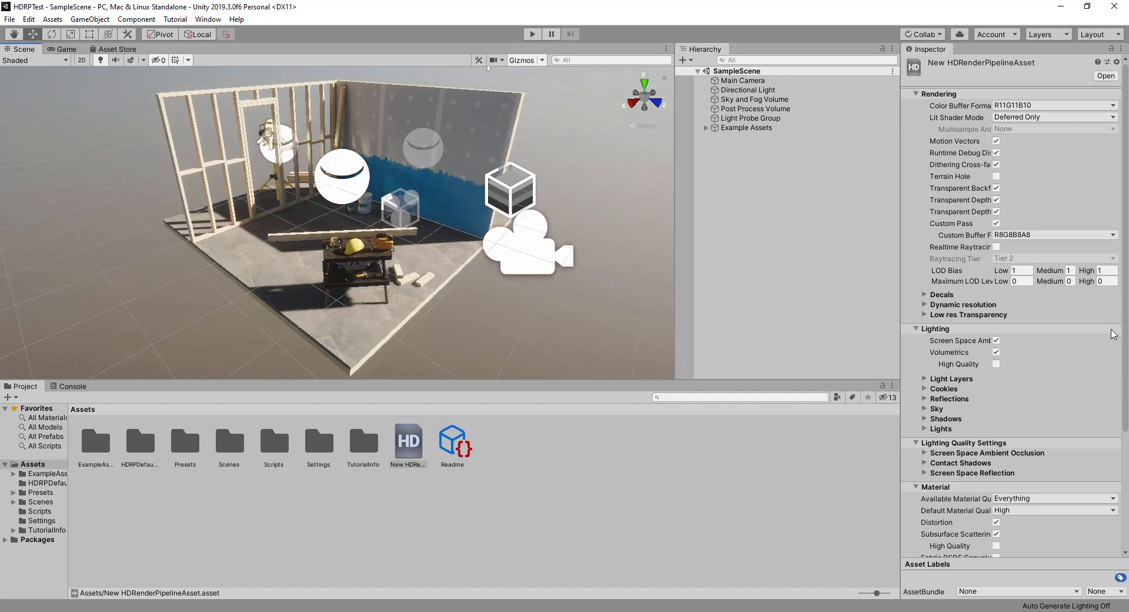
Step: Orbit, zoom and pan the Scene view to frame the room from a new angle
{"action": "scroll", "coordinate": [1113, 332], "scroll_direction": "down", "scroll_amount": 5}
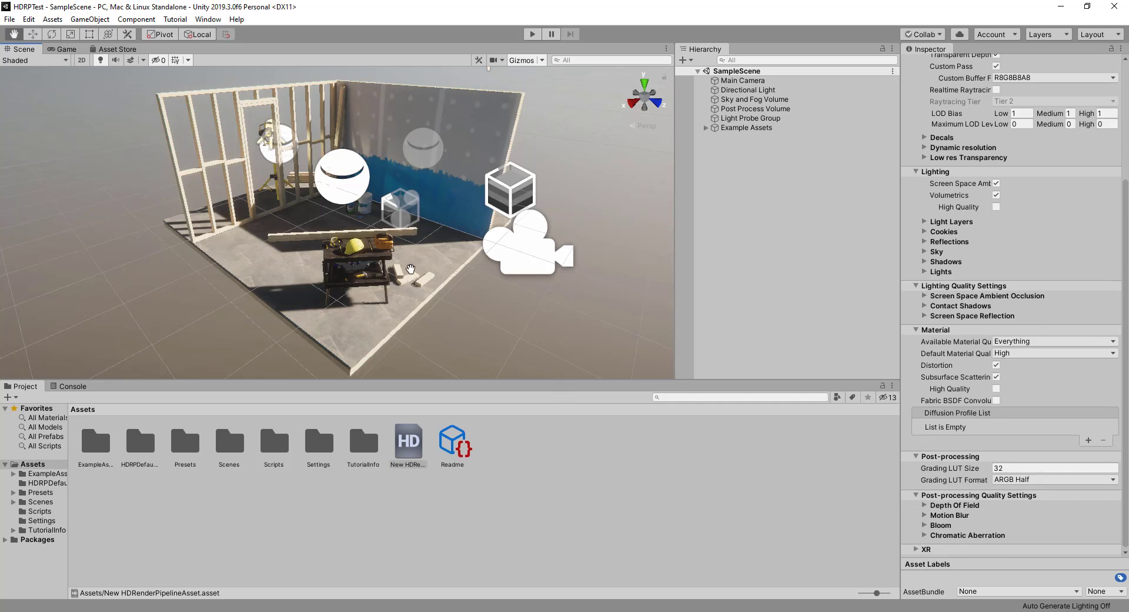
{"action": "mouse_move", "coordinate": [413, 266]}
{"action": "middle_mouse_down"}
{"action": "mouse_move", "coordinate": [412, 305]}
{"action": "mouse_move", "coordinate": [412, 256]}
{"action": "middle_mouse_up"}
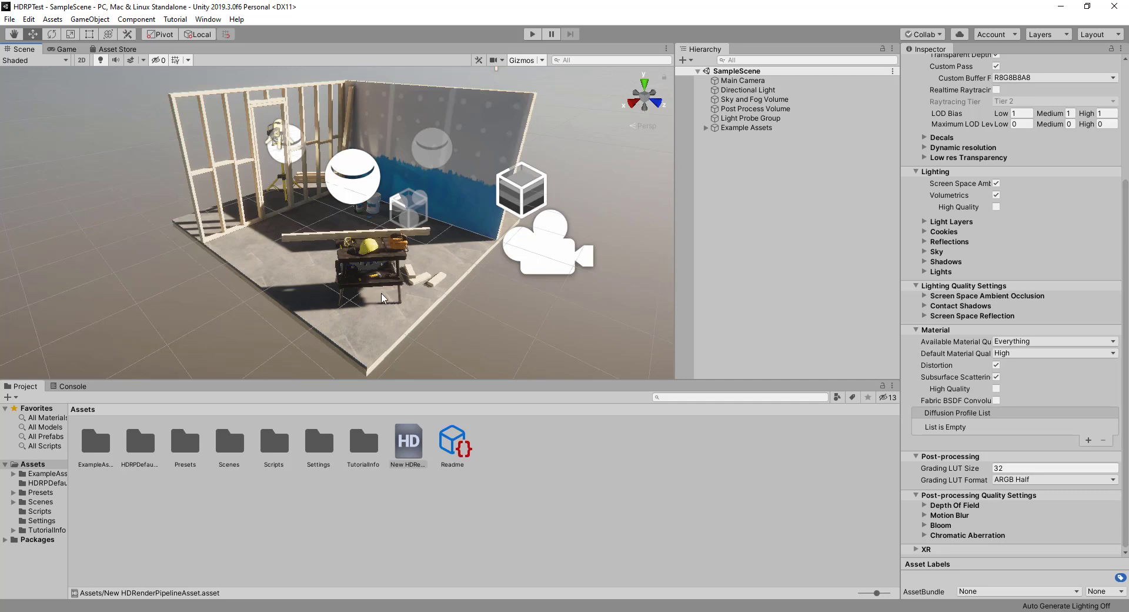
{"action": "left_click_drag", "start_coordinate": [382, 298], "coordinate": [386, 295], "text": "alt"}
{"action": "scroll", "coordinate": [385, 295], "scroll_direction": "up", "scroll_amount": 2}
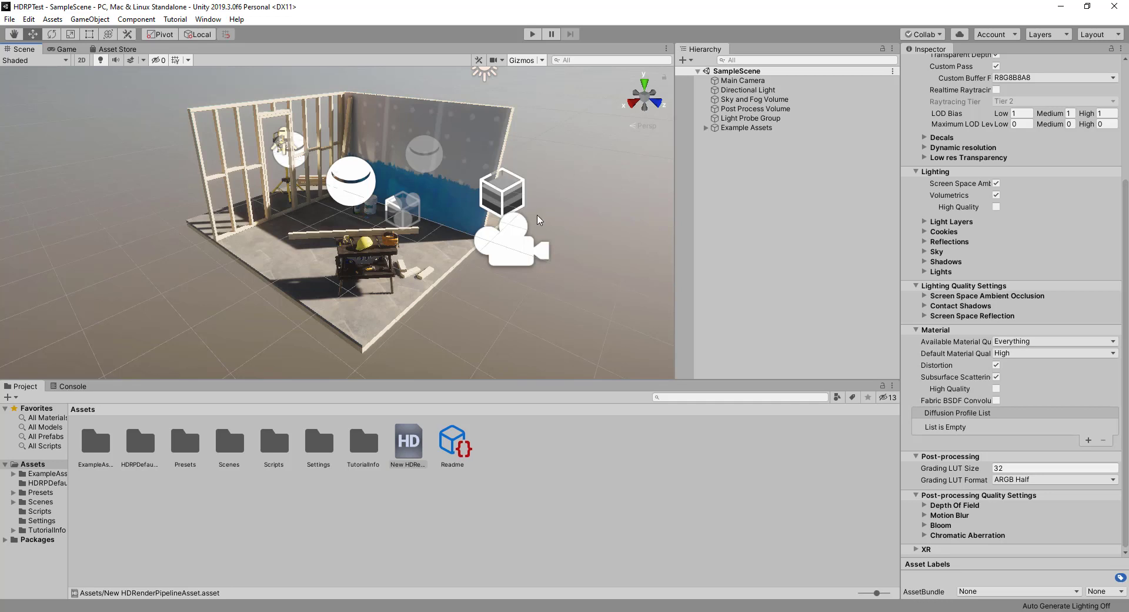
{"action": "left_click_drag", "start_coordinate": [408, 222], "coordinate": [415, 237], "text": "alt"}
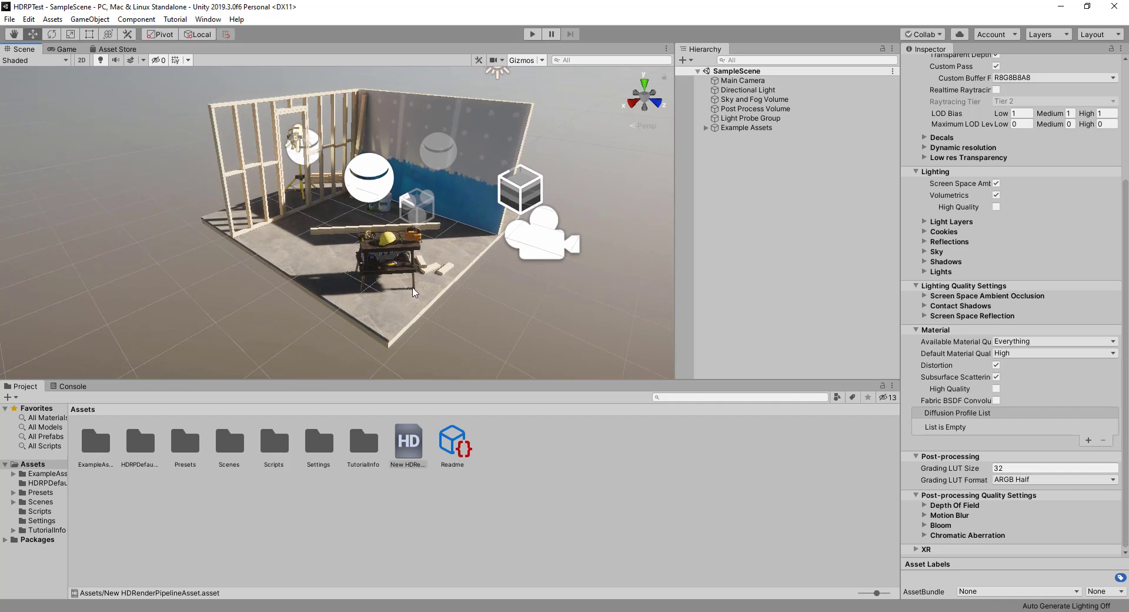
{"action": "scroll", "coordinate": [1039, 347], "scroll_direction": "up", "scroll_amount": 5}
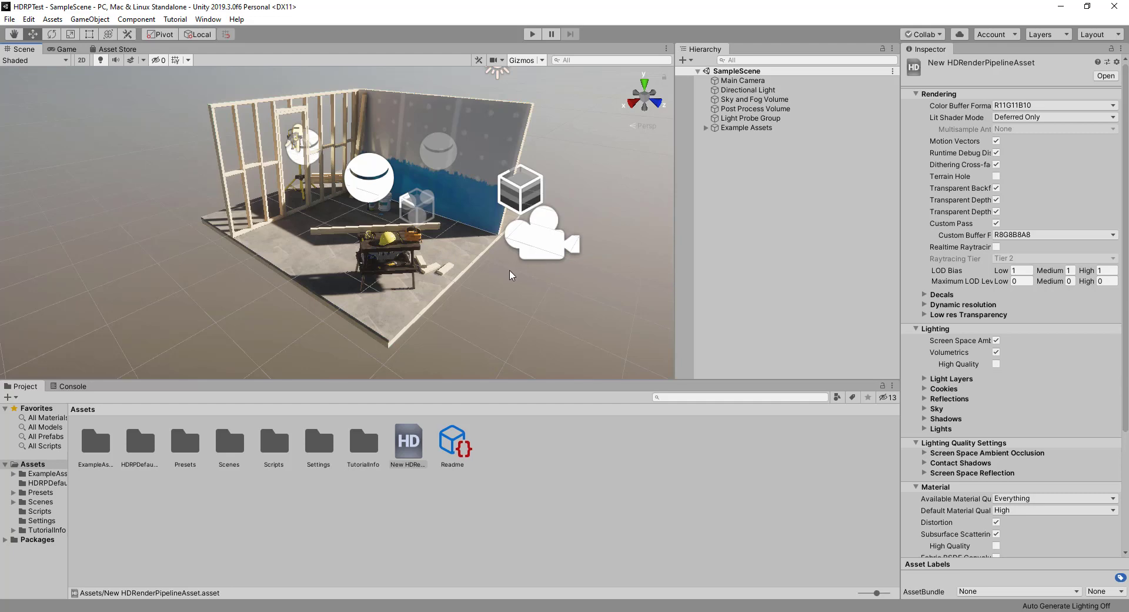
{"action": "scroll", "coordinate": [409, 328], "scroll_direction": "up", "scroll_amount": 2}
{"action": "middle_click_drag", "start_coordinate": [408, 327], "coordinate": [385, 330]}
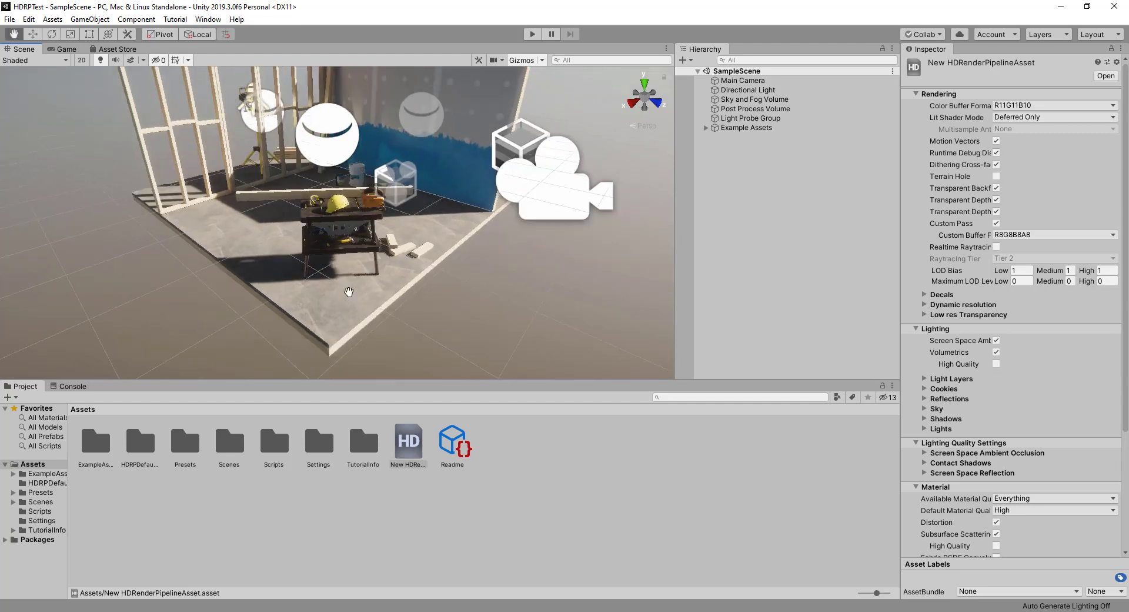